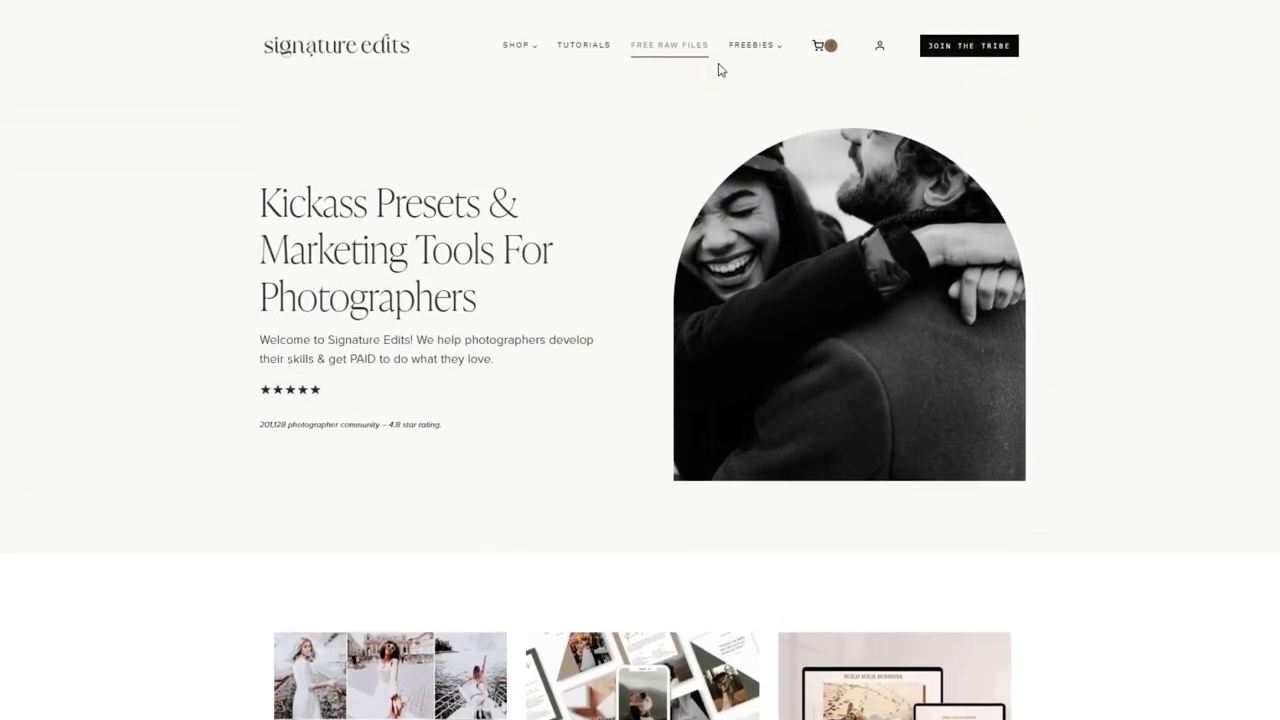
- Open the Signature Edits Free Raw Files page and autoscroll through the portrait gallery
click(704, 48)
middle_click(1201, 185)
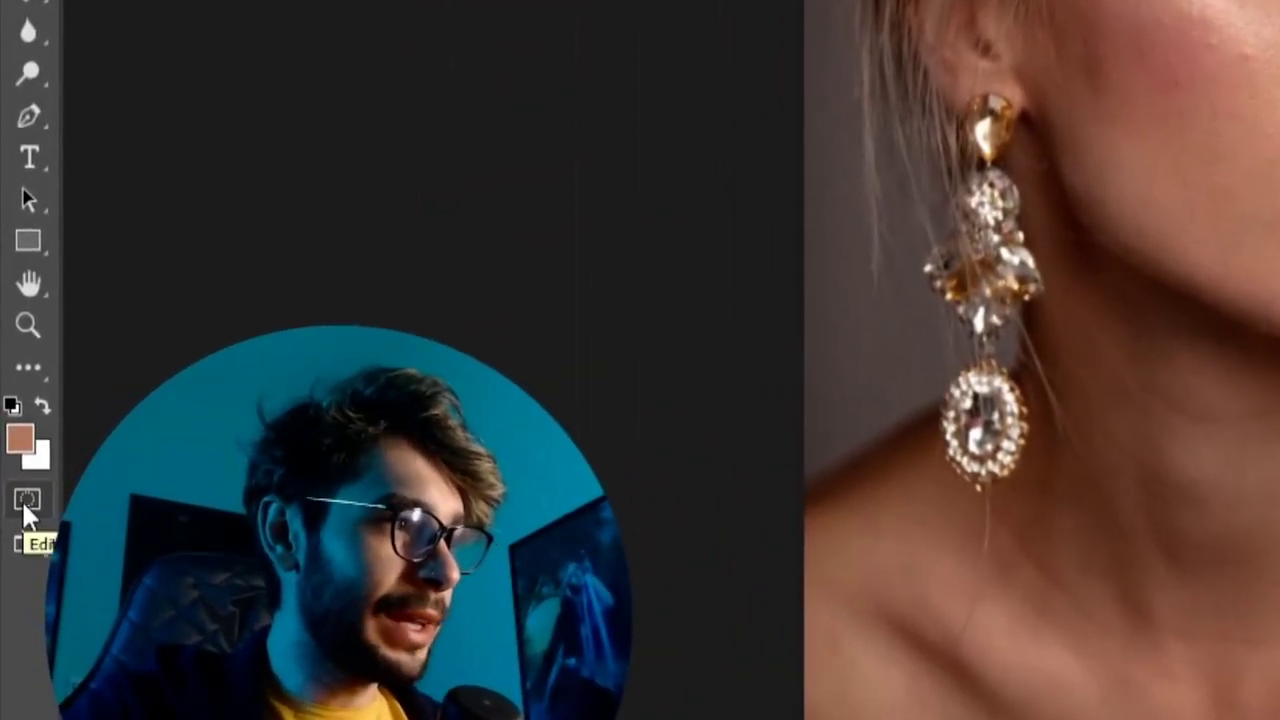
- Fill the Quick Mask with gray 4d4d4d, then exit it for a whole-image selection
click(23, 501)
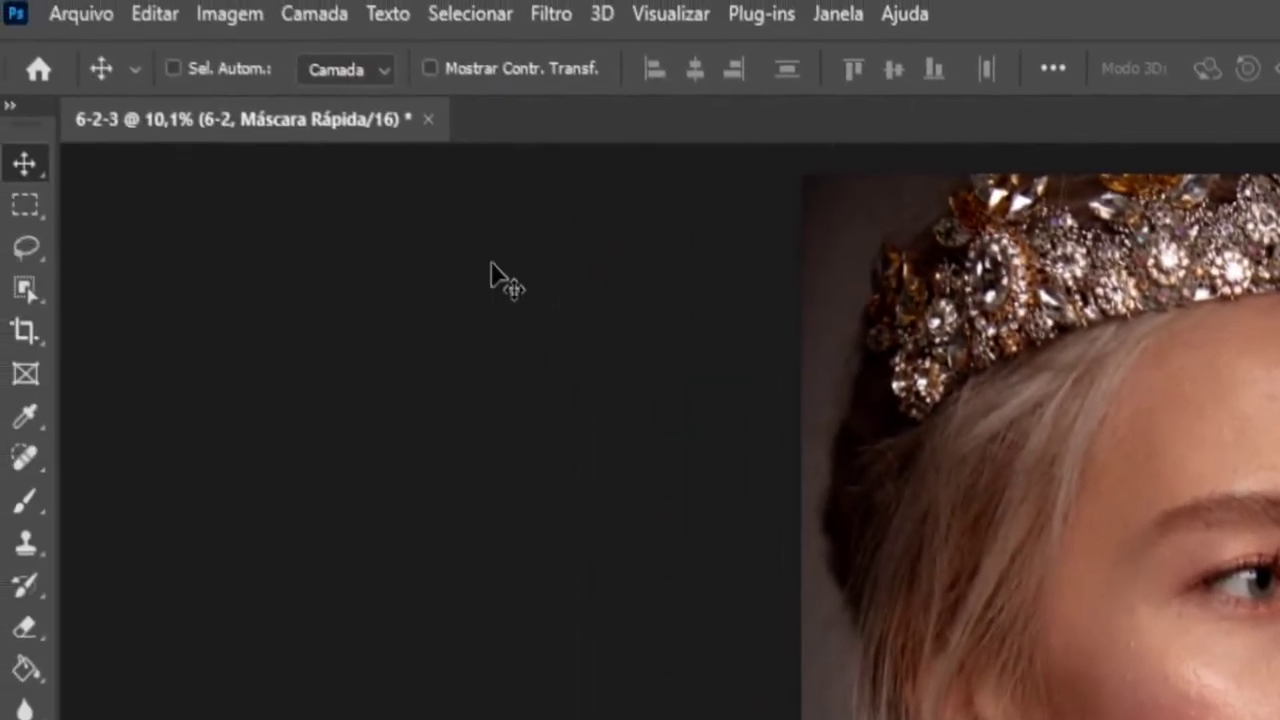
click(159, 18)
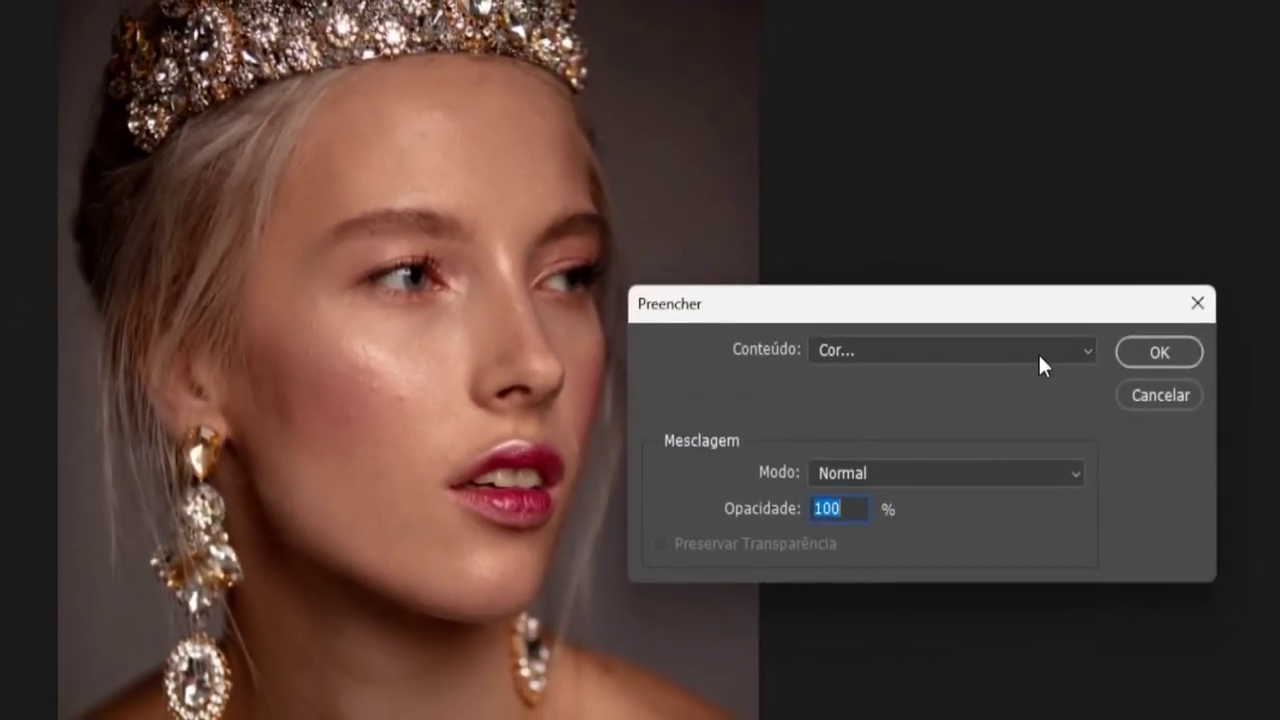
click(1038, 352)
click(846, 420)
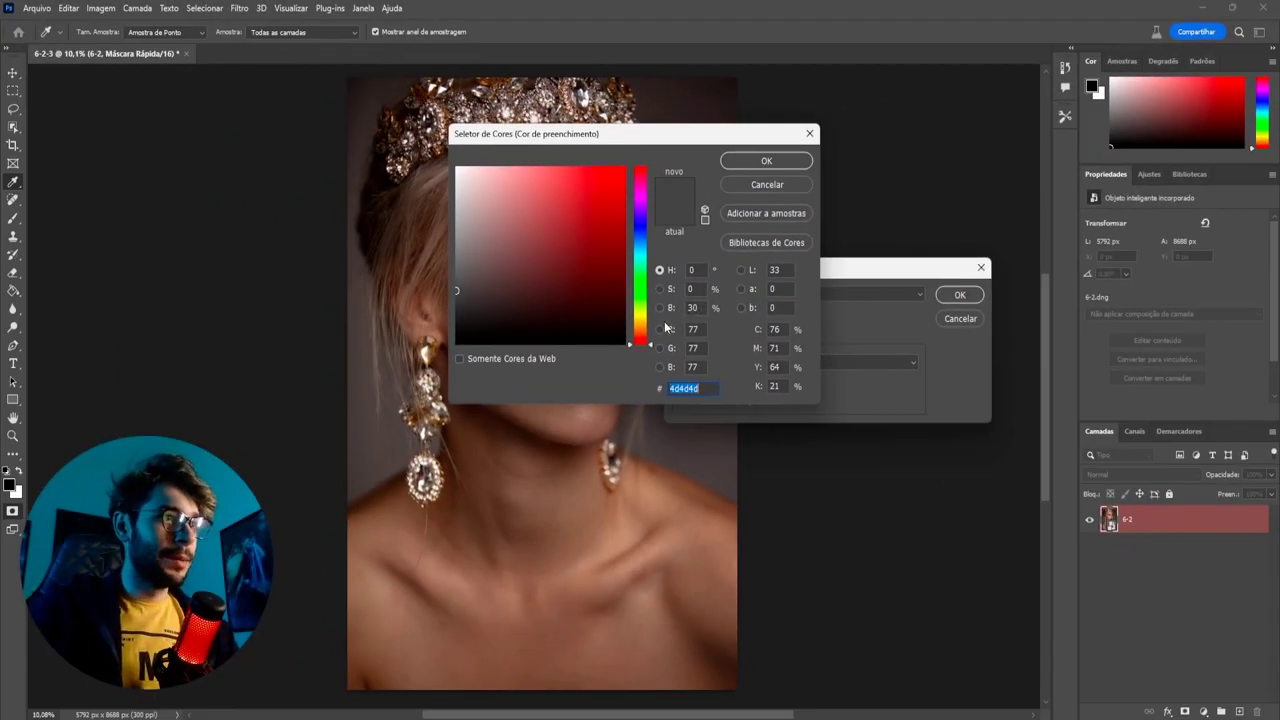
click(752, 164)
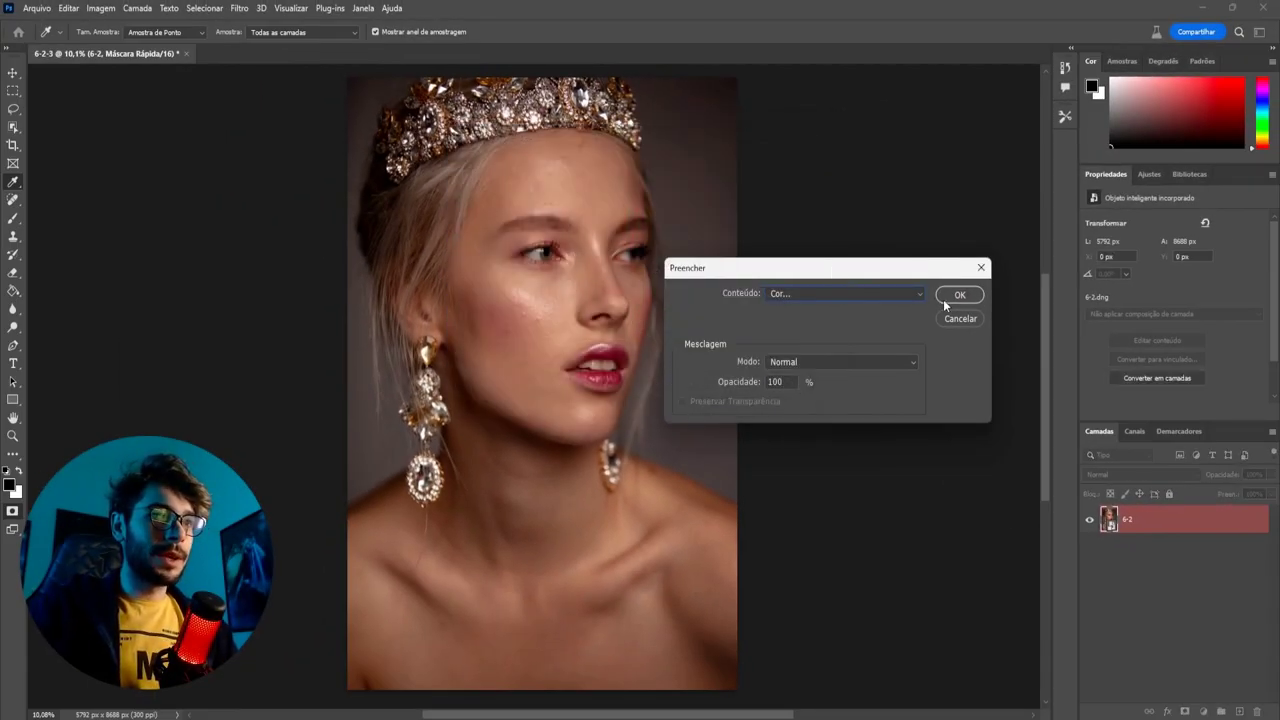
click(958, 295)
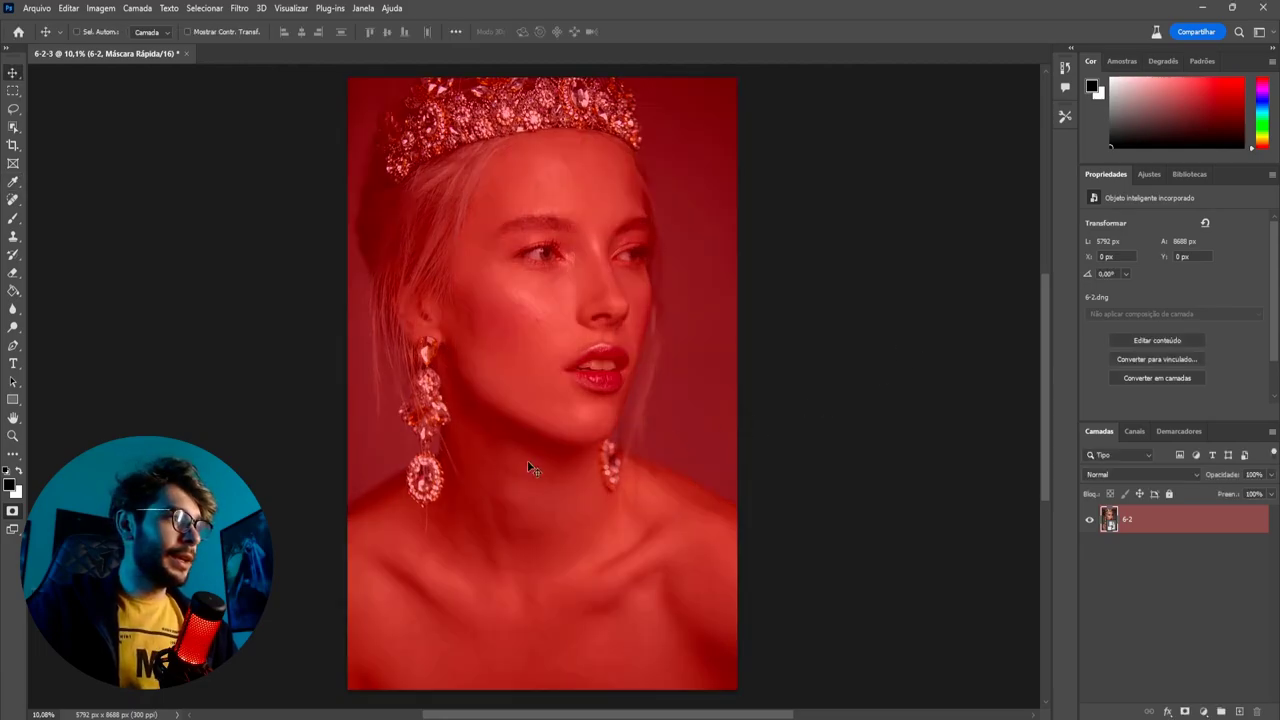
click(13, 513)
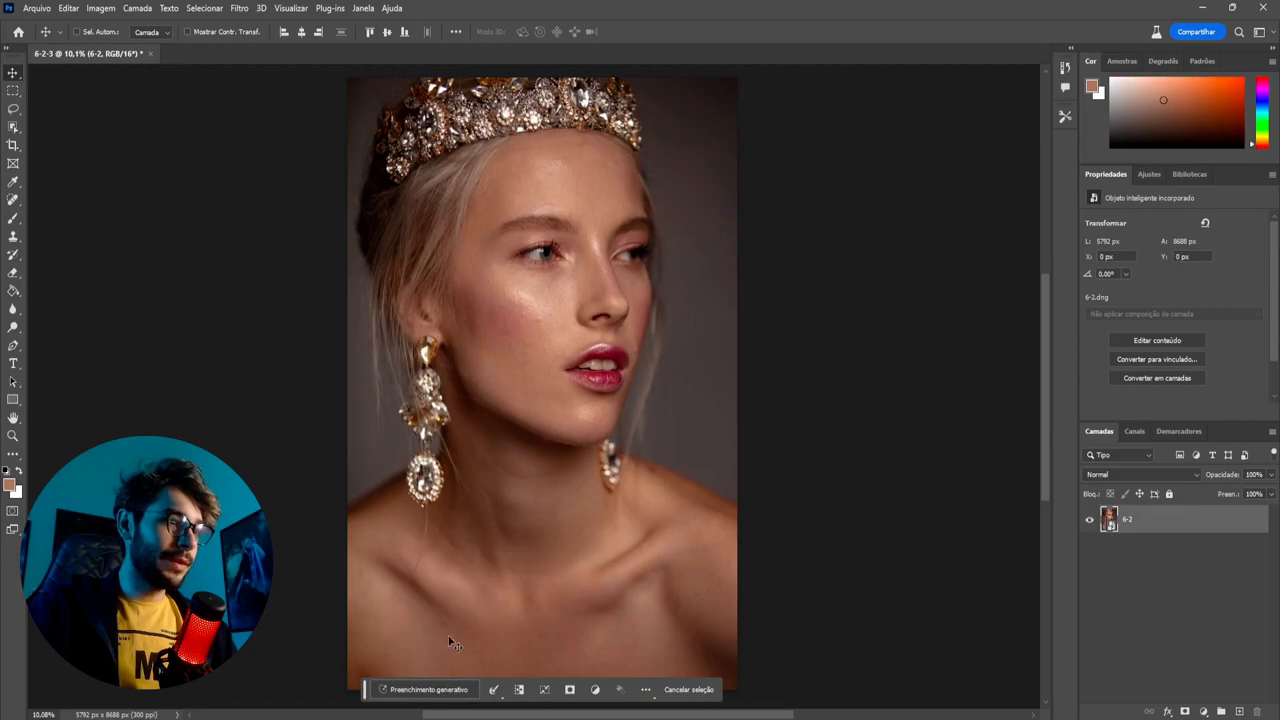
- Generate a fill with the prompt 'skin retouching, skin smoothing, skin lighting' and preview variation 2
click(420, 690)
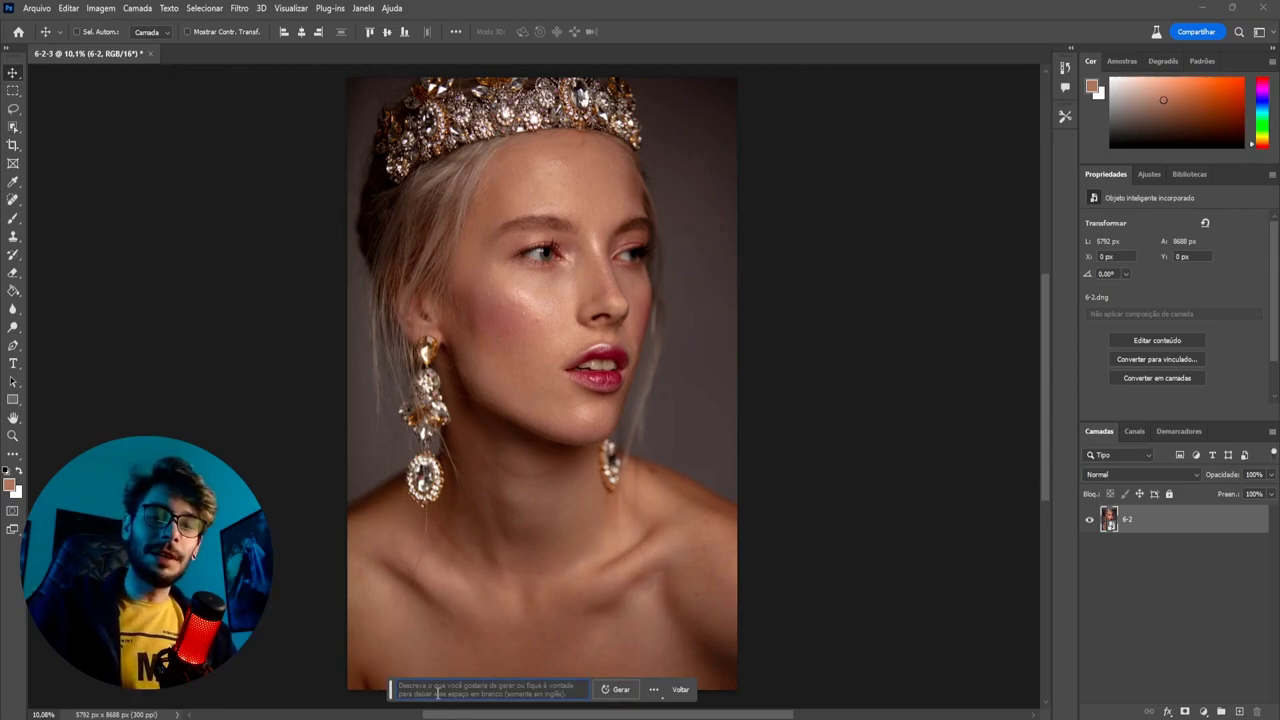
click(437, 692)
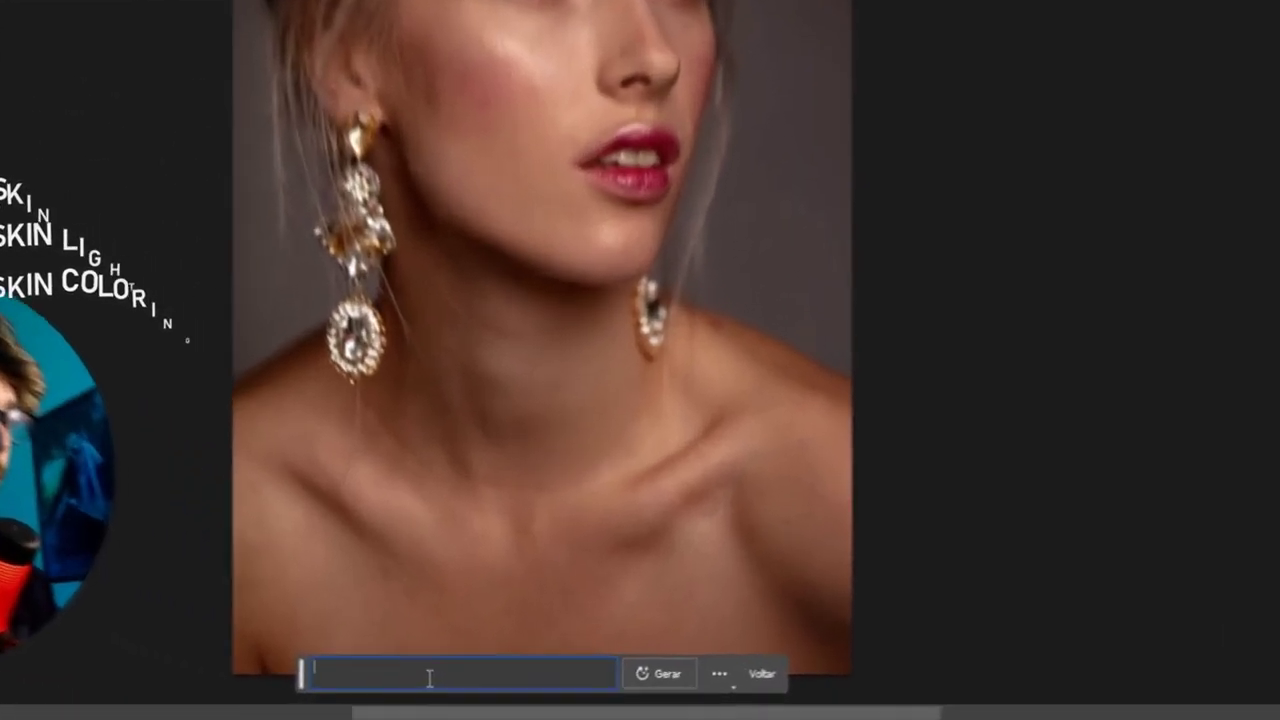
text(skin )
text(reotu)
text(ching, skin smoothing, skin lighting)
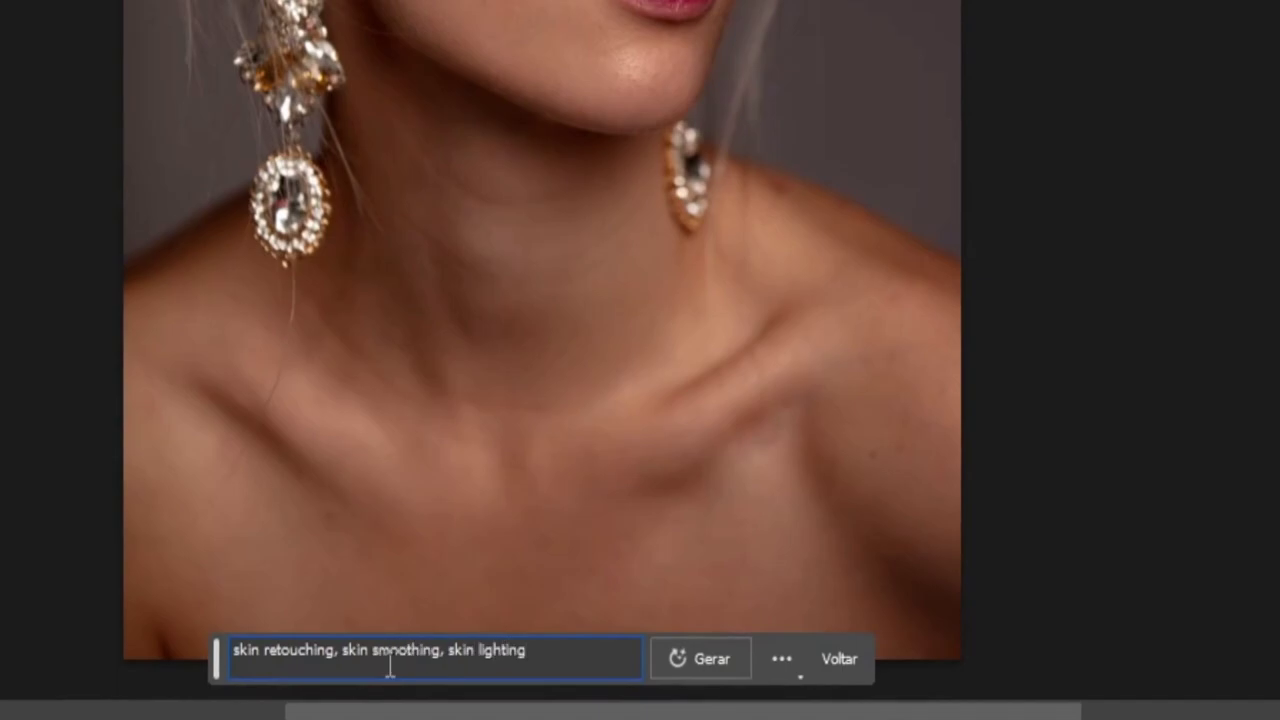
click(701, 656)
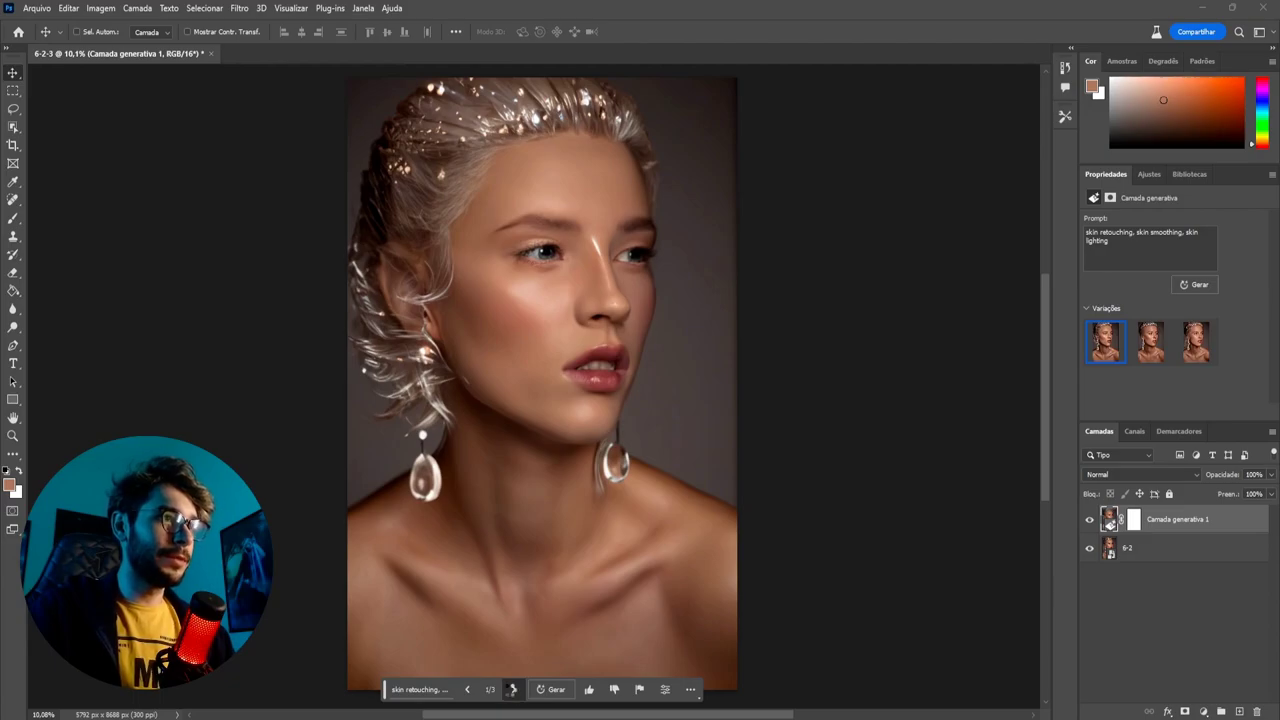
click(511, 689)
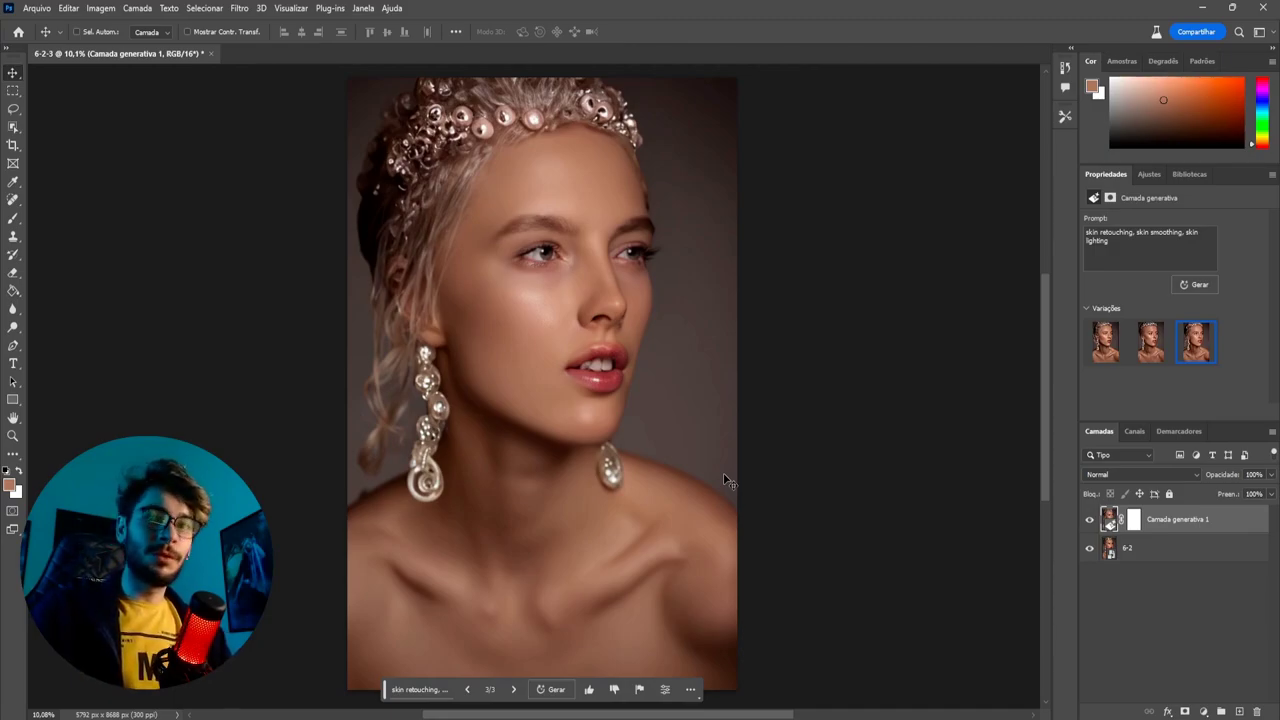
- Select the original 6-2 photo layer beneath the generative layer
click(1150, 550)
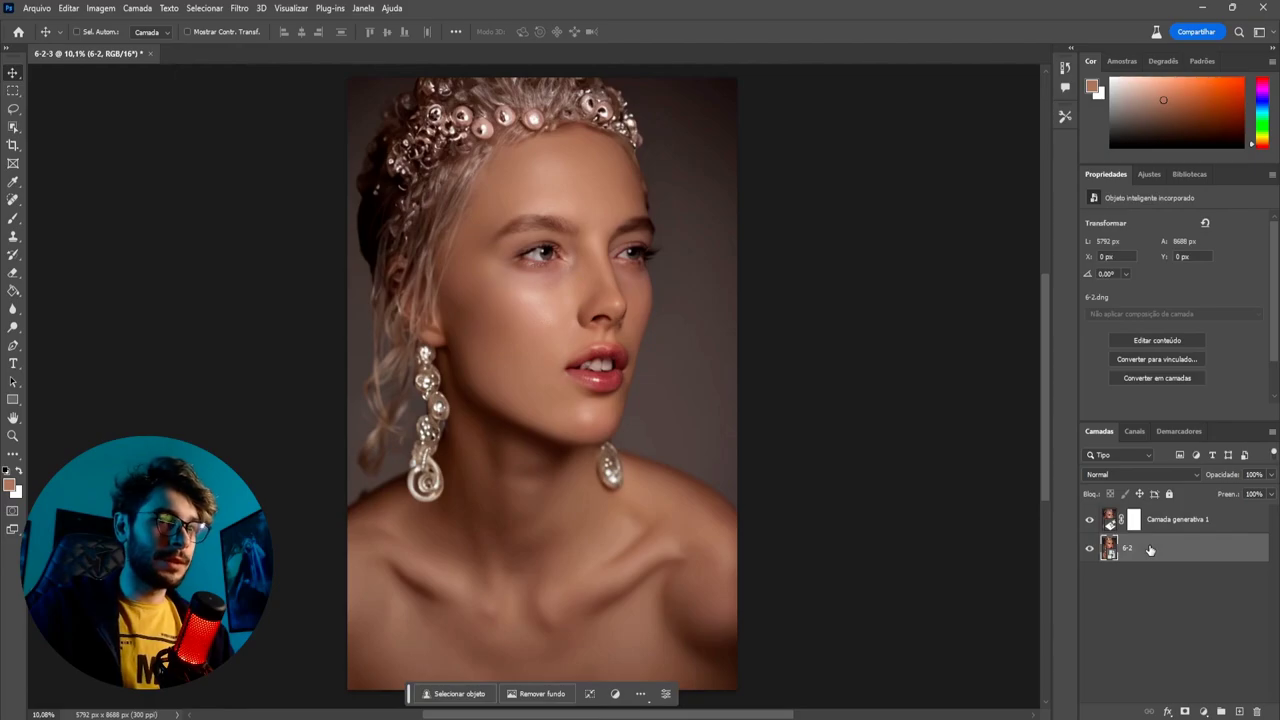
- Select the 6-2 photo's skin with Color Range set to Skin Tones and Detect Faces
click(204, 9)
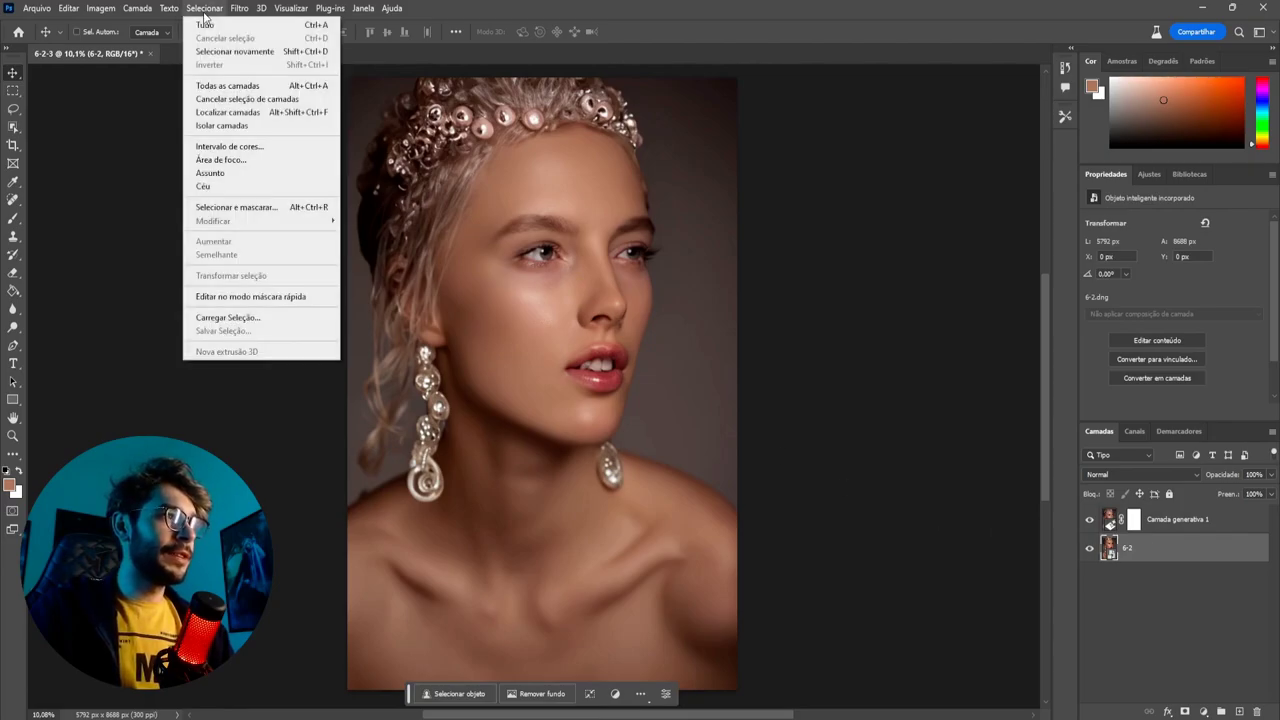
click(249, 147)
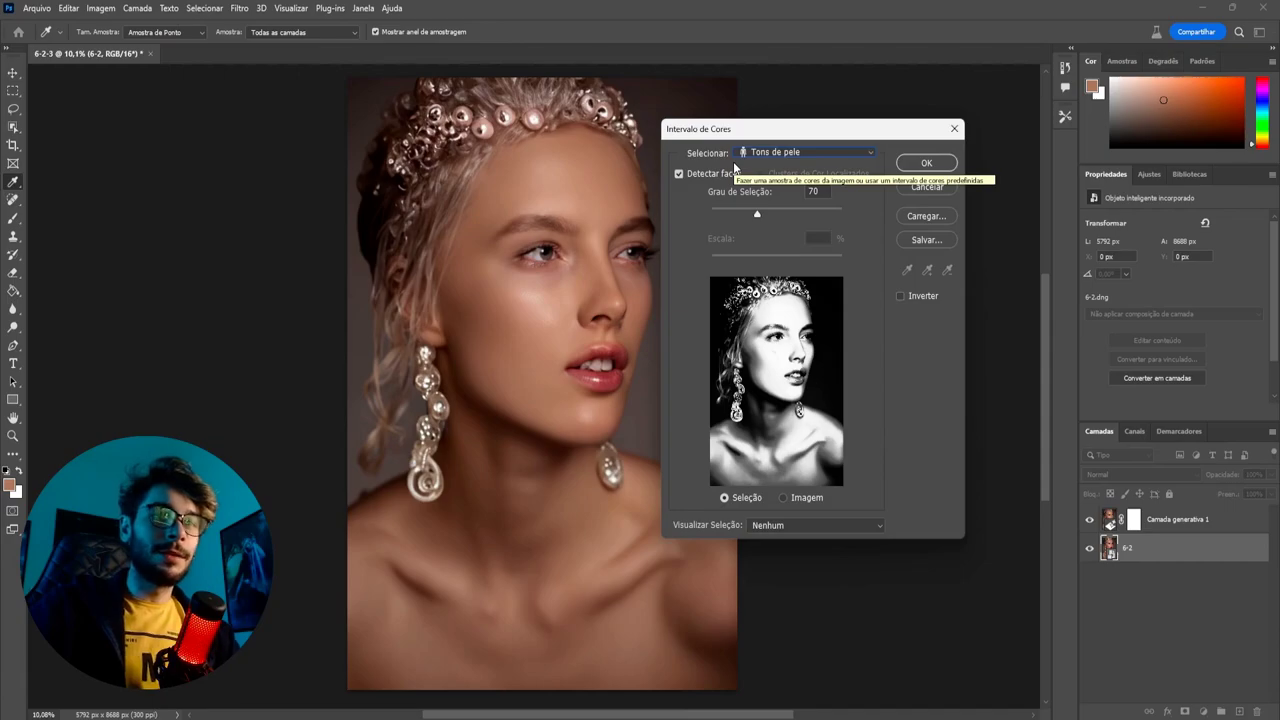
click(758, 152)
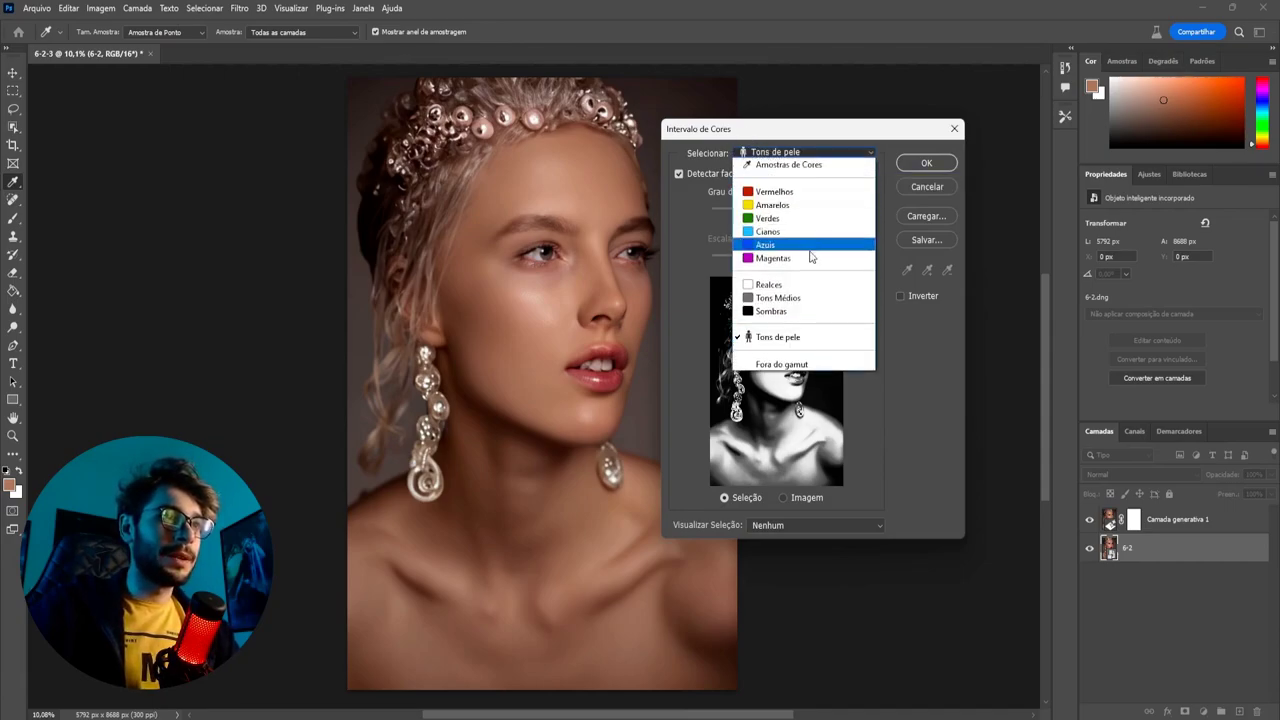
click(780, 338)
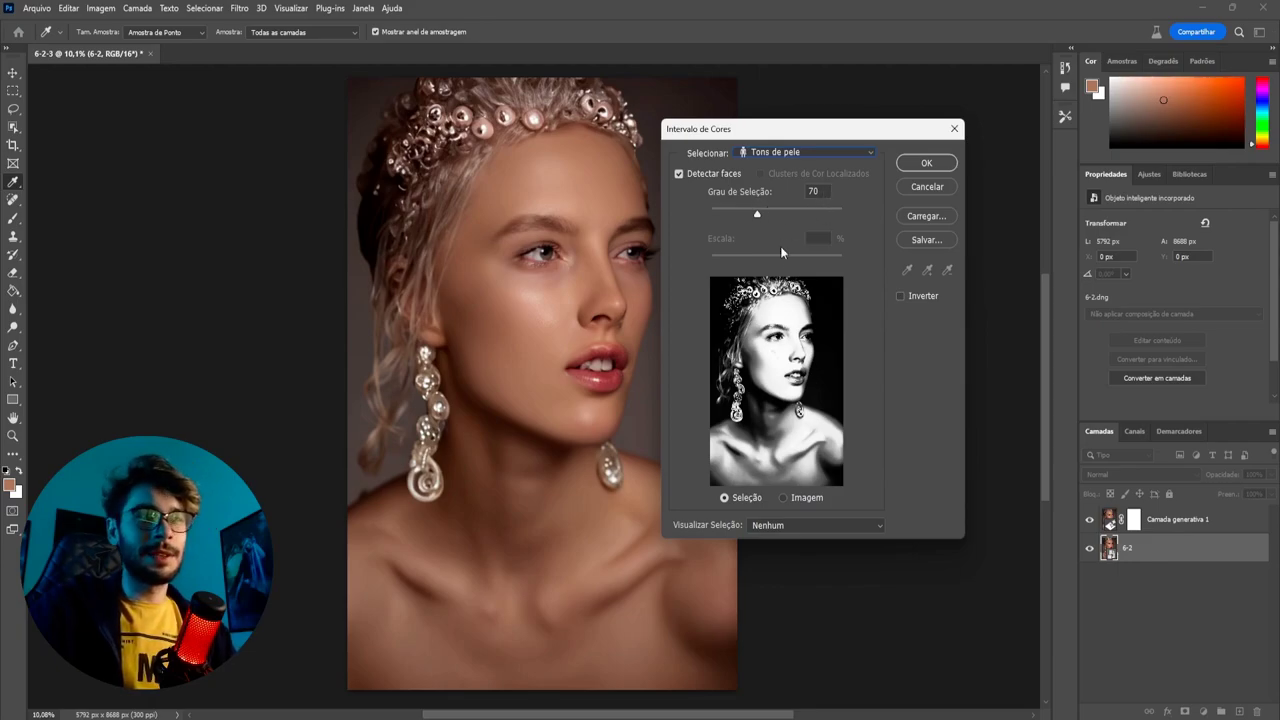
click(922, 164)
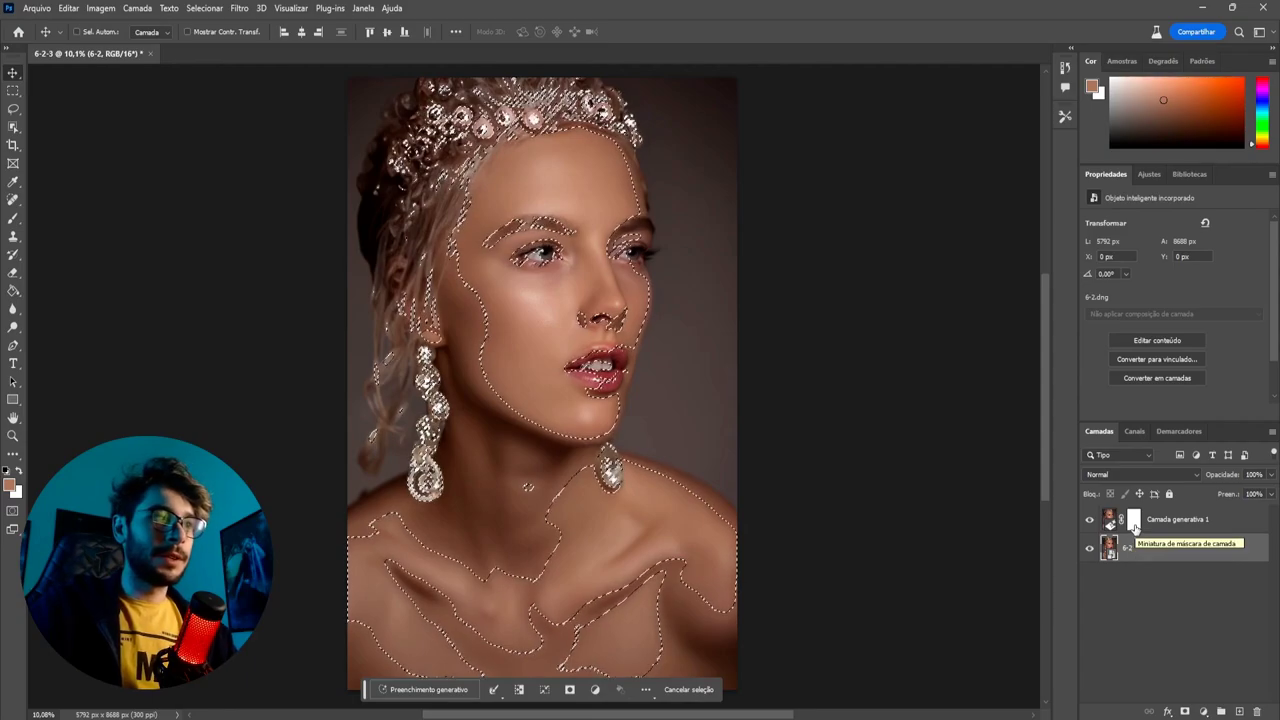
click(1134, 520)
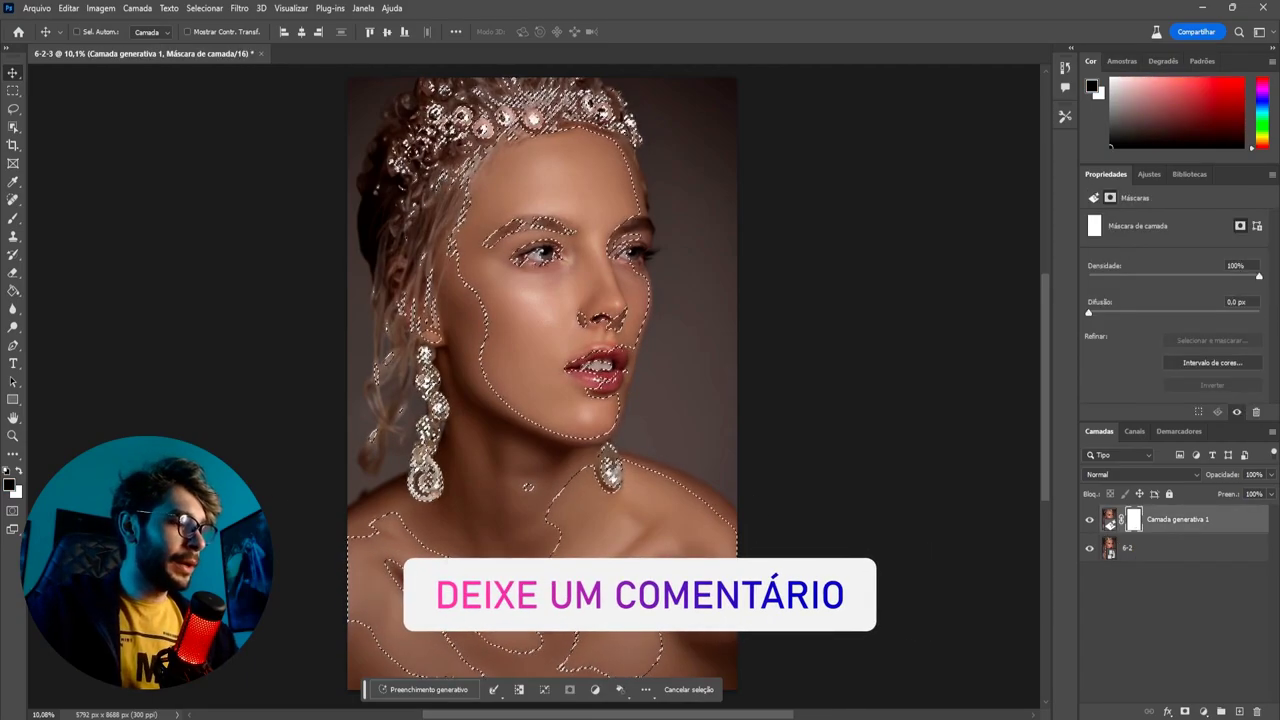
- Fill the generative layer's mask from the skin selection, then toggle the layer to compare
key(x)
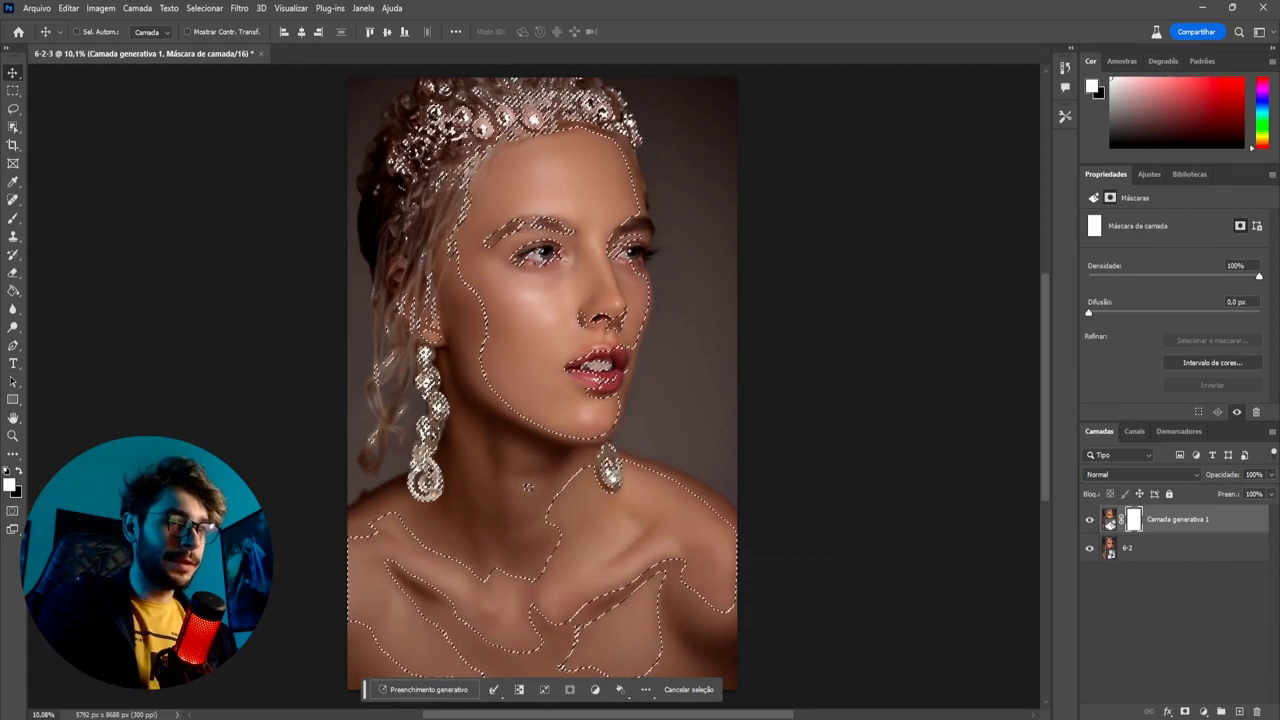
key(Delete)
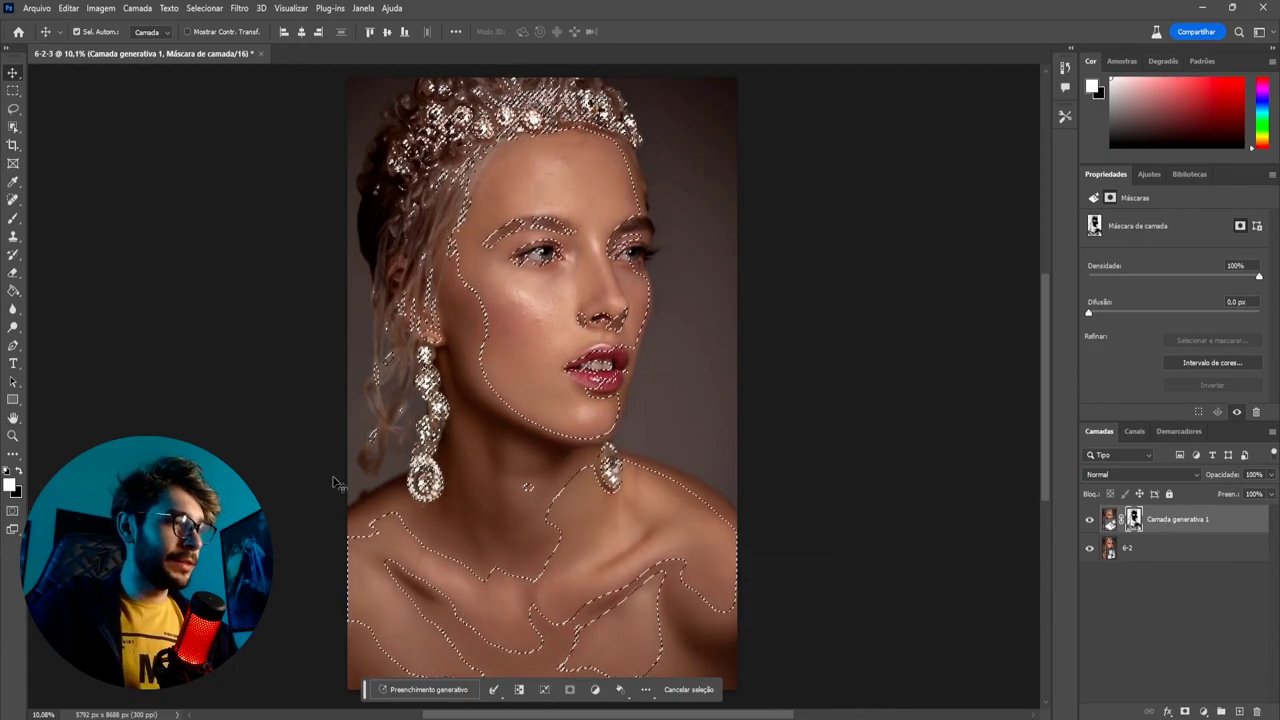
key(ctrl+d)
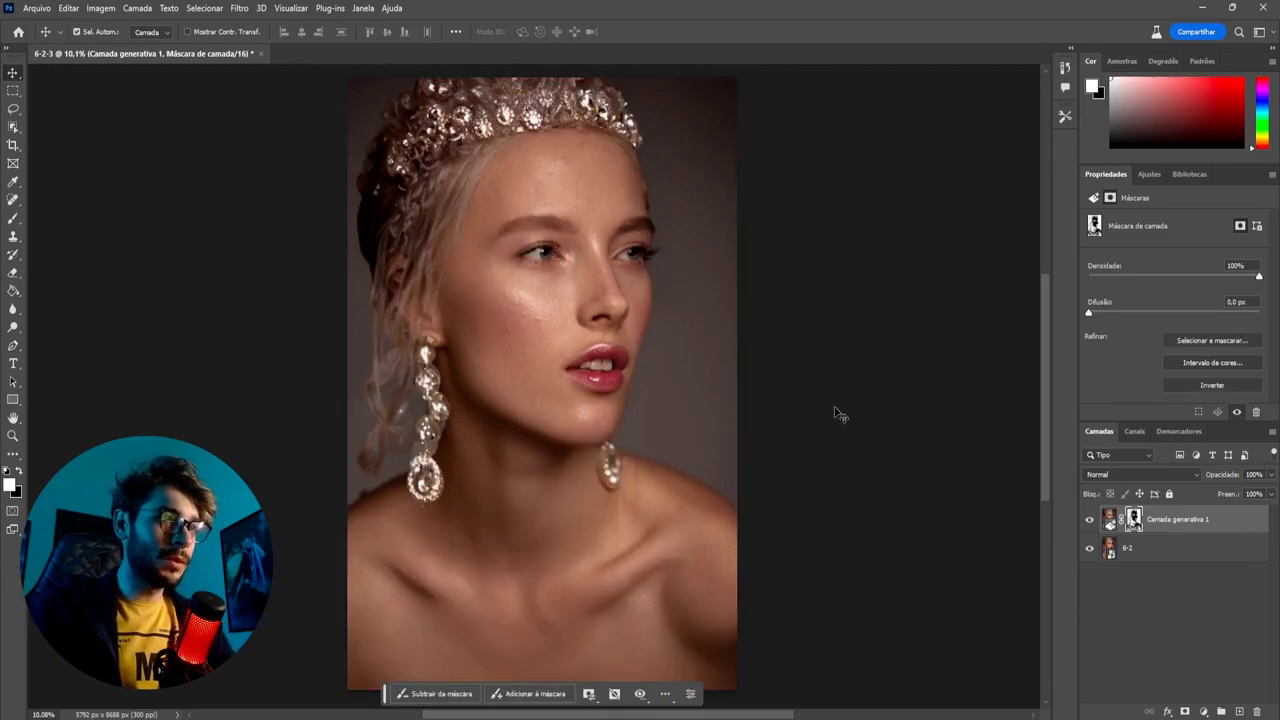
key(ctrl+z)
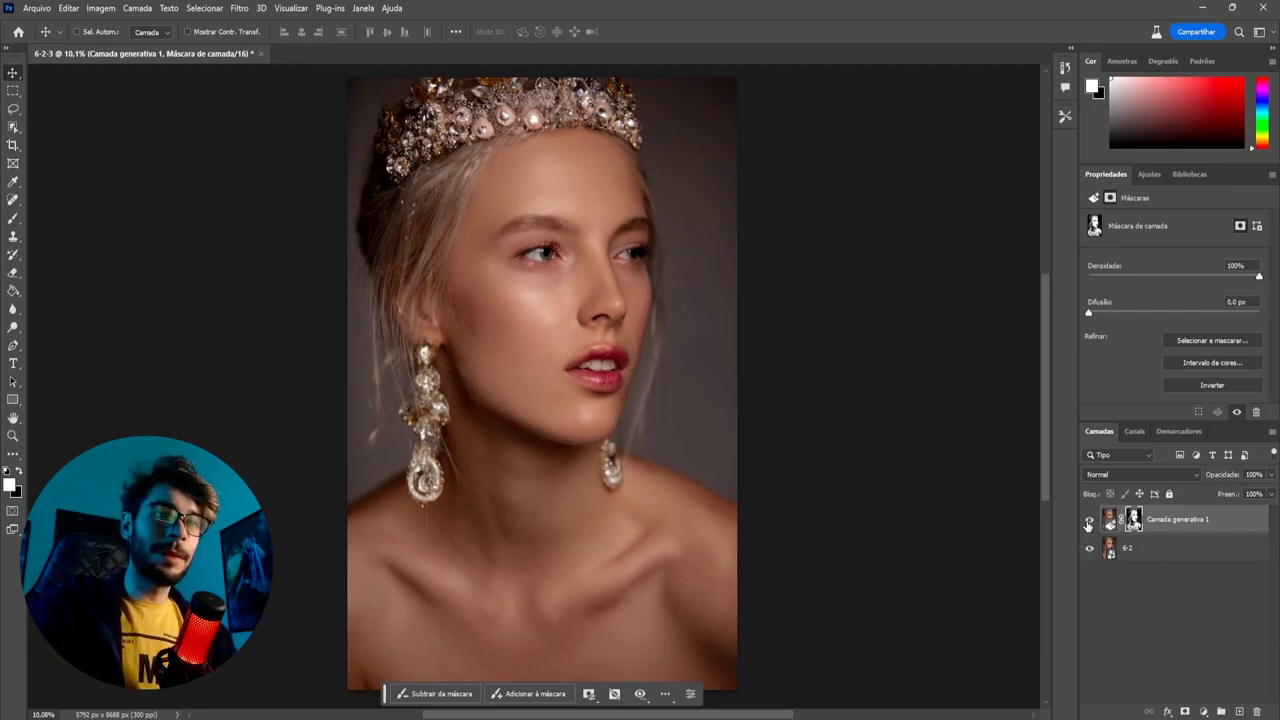
click(1089, 526)
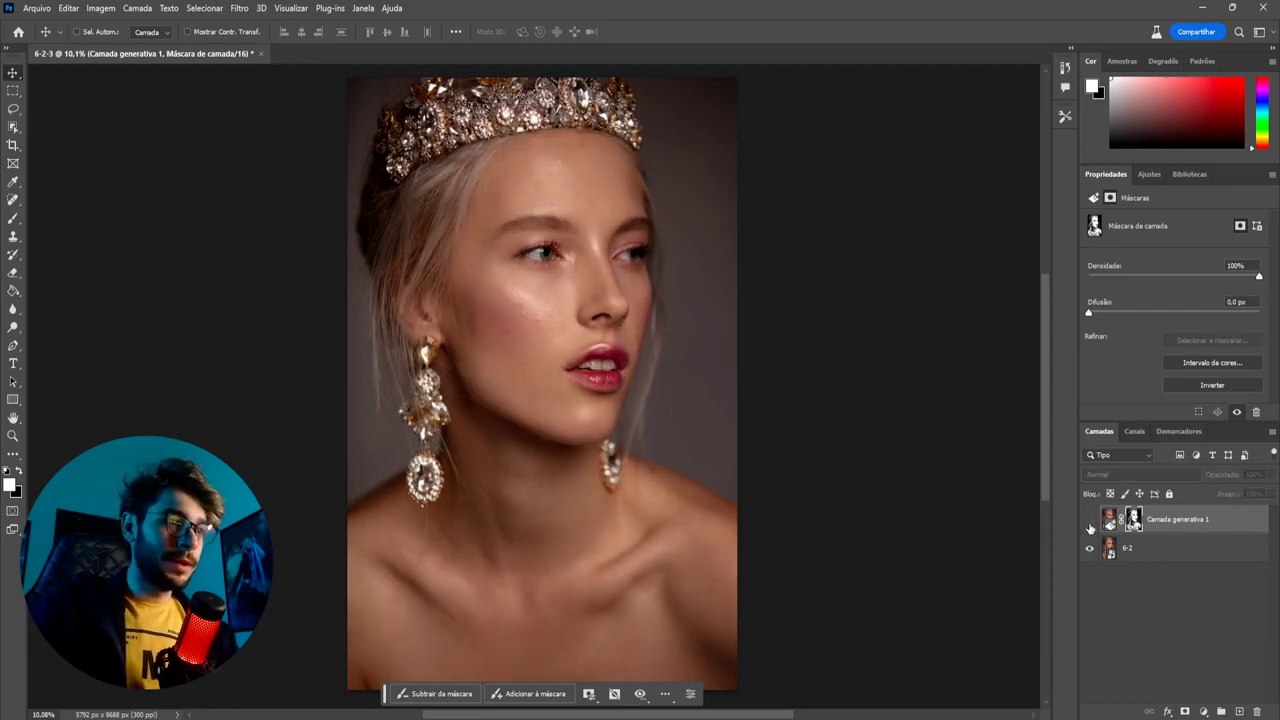
click(1089, 520)
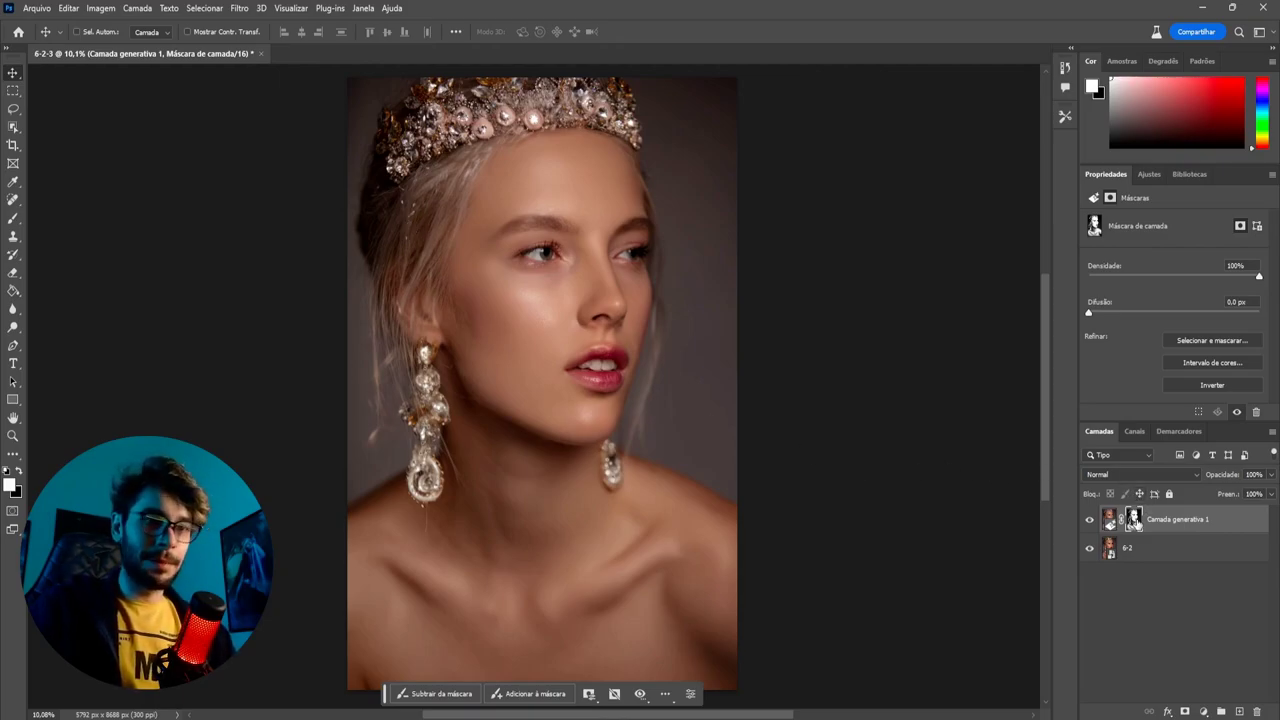
click(1180, 524)
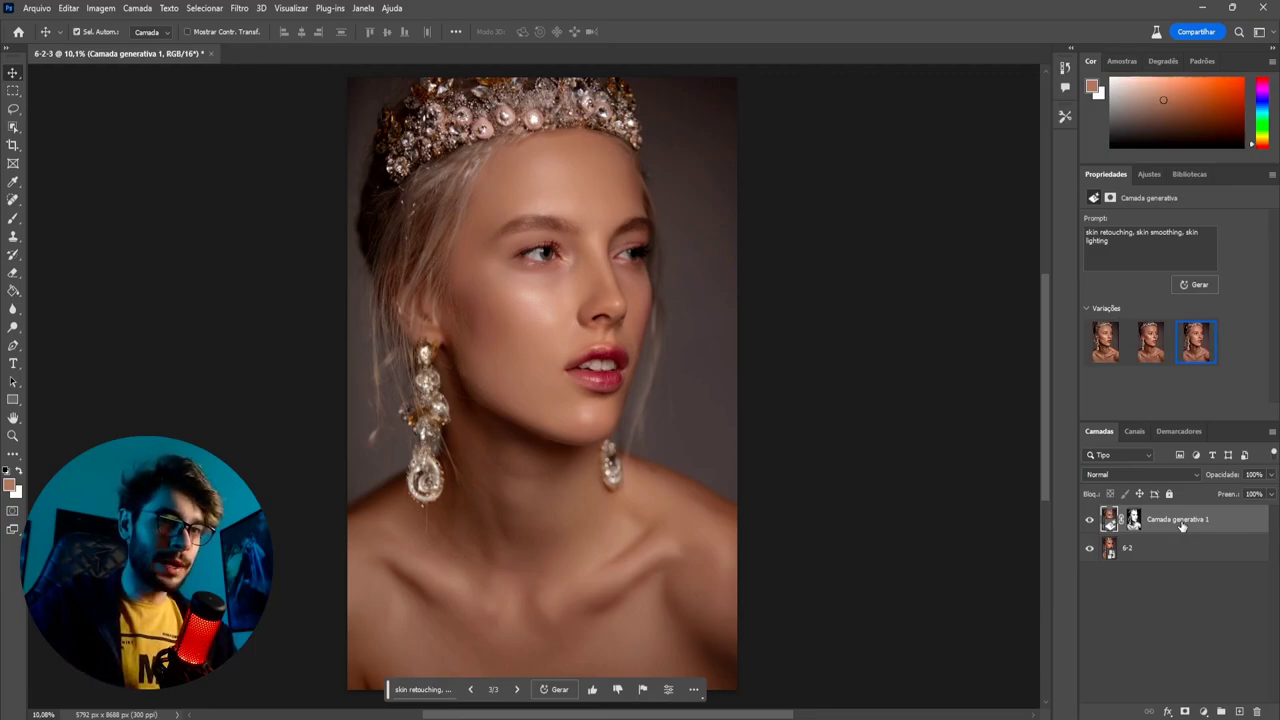
key(ctrl+g)
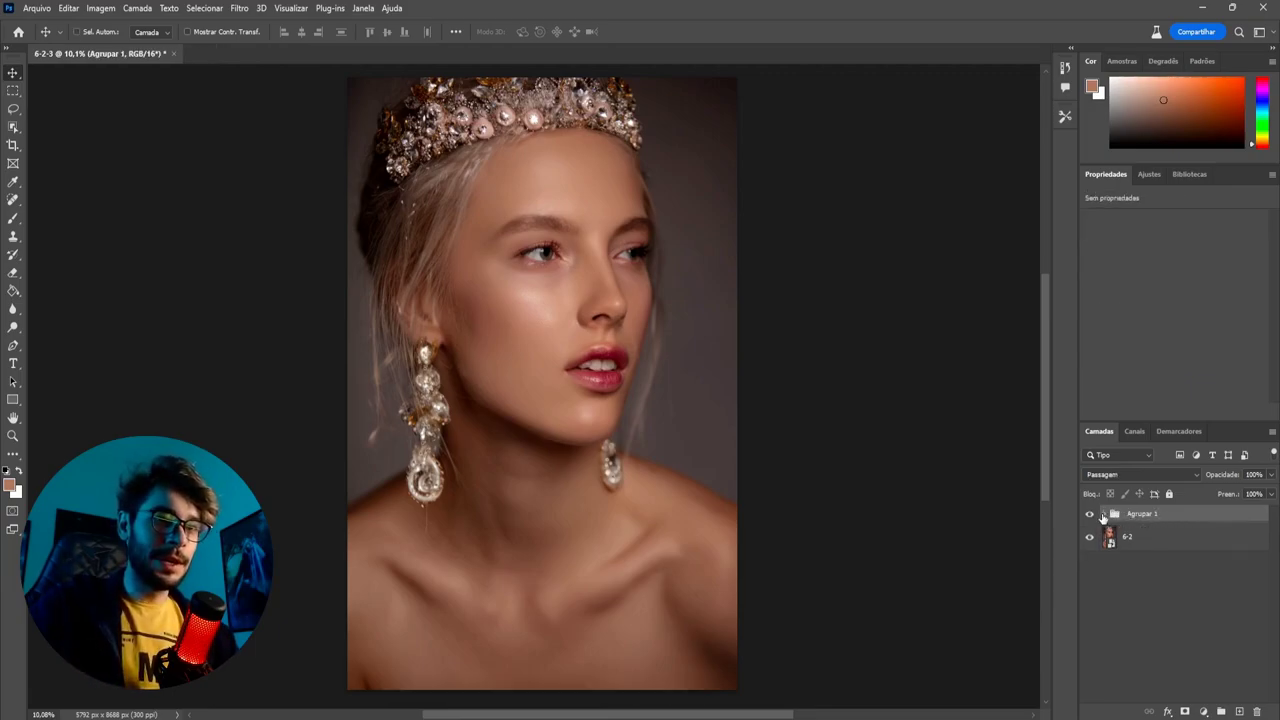
click(1185, 710)
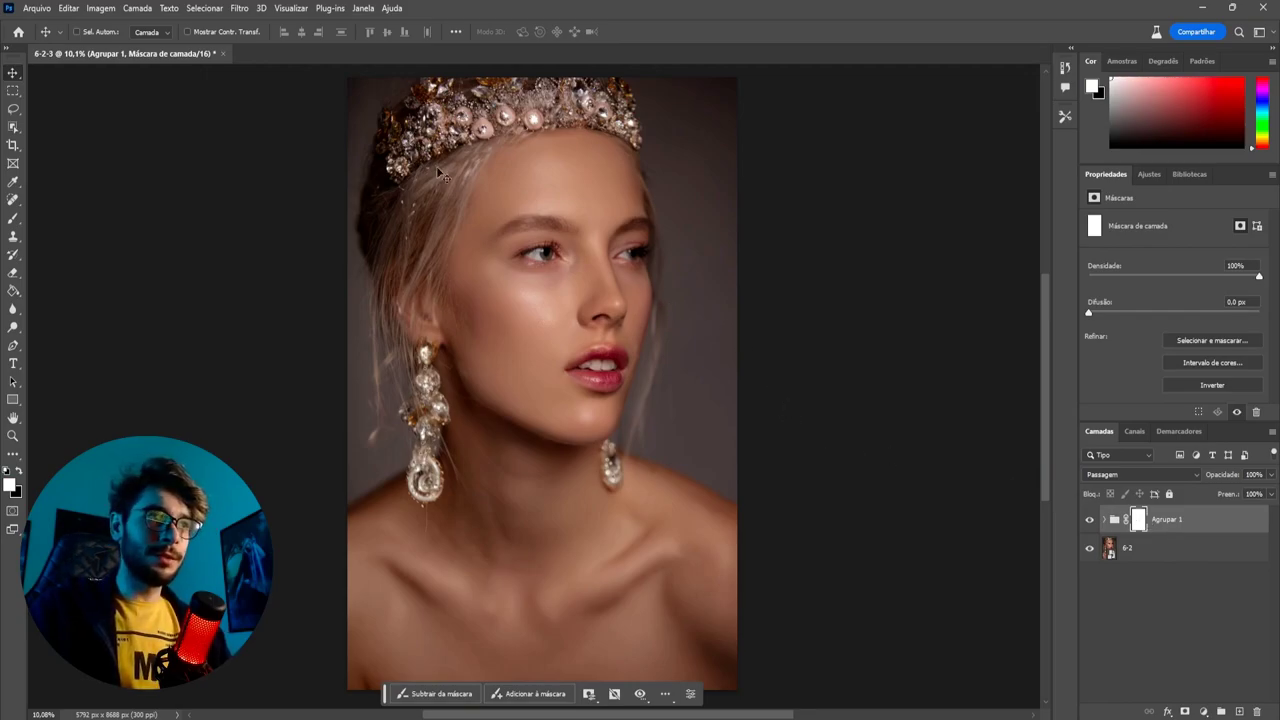
- Paint black on the mask to remove the retouch from the crown and both earrings
key(b)
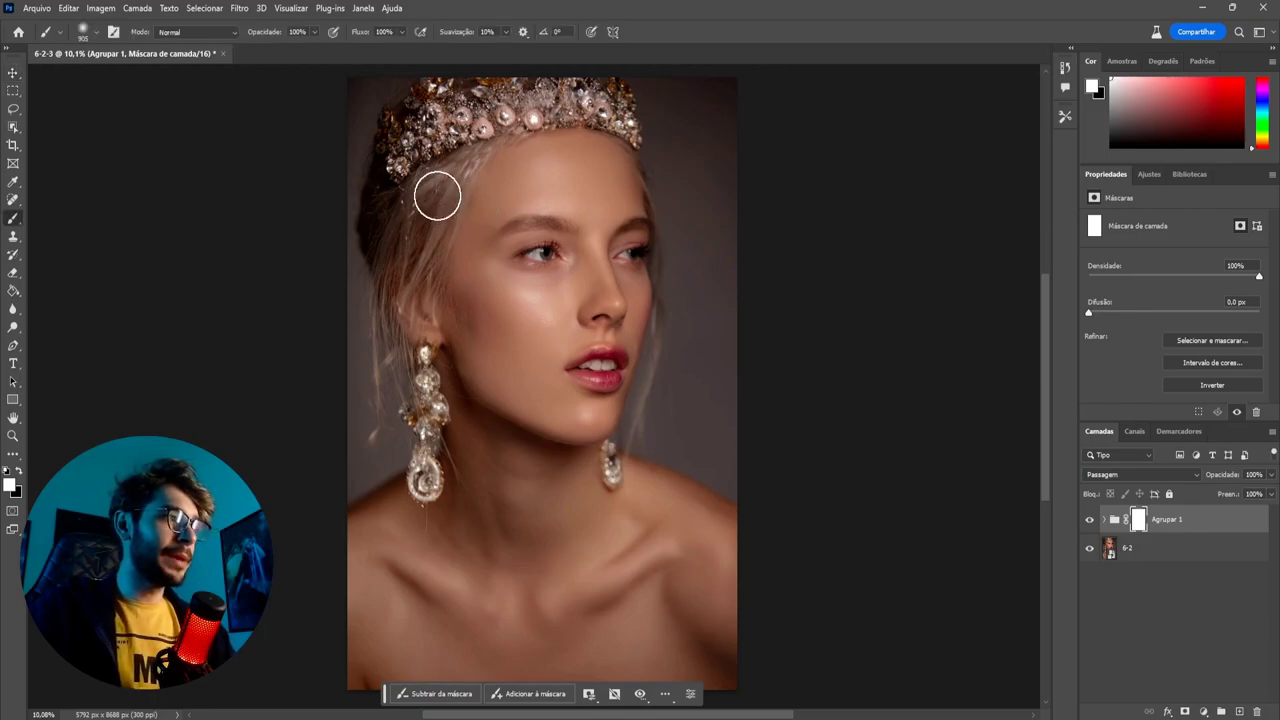
key(x)
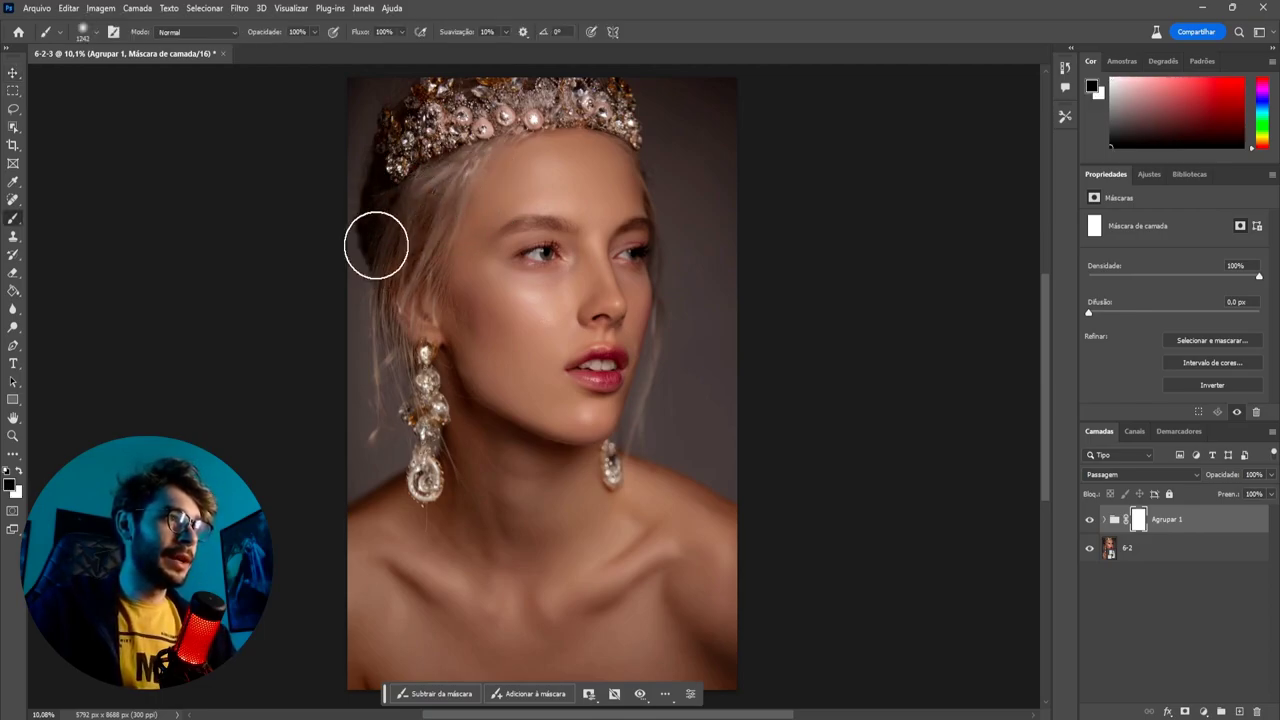
drag(598, 92, 609, 89)
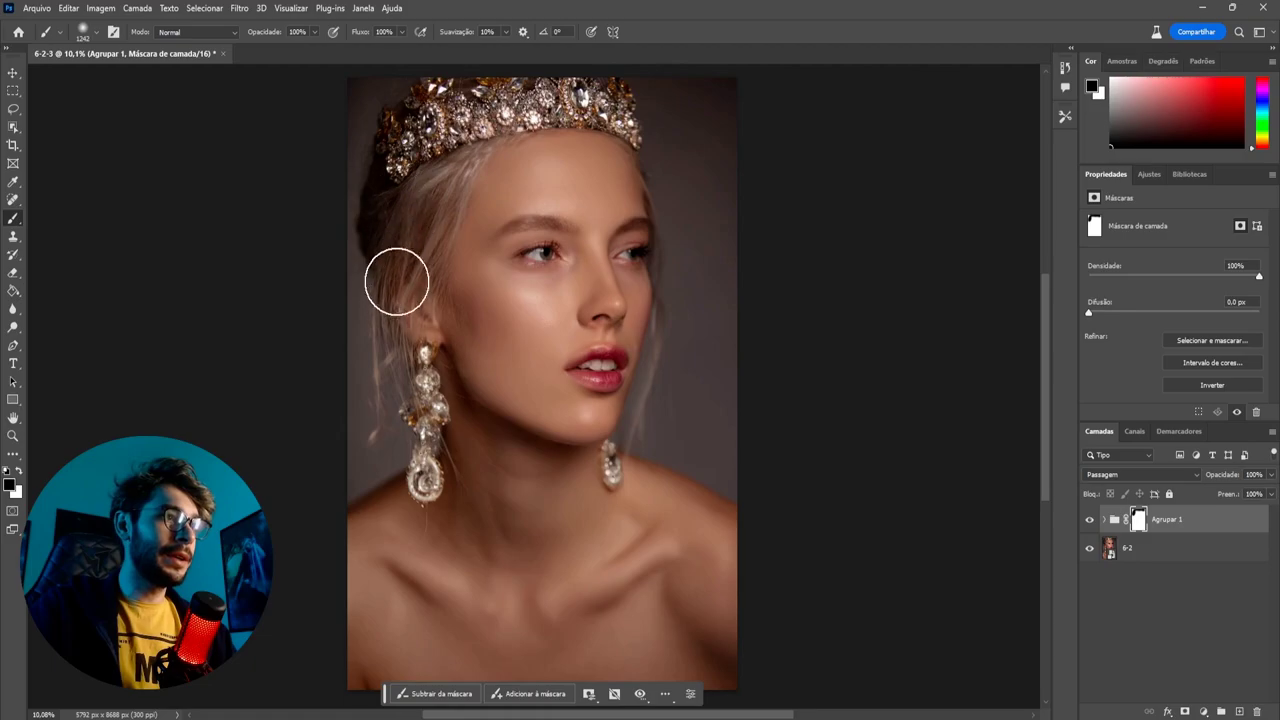
drag(414, 420, 424, 478)
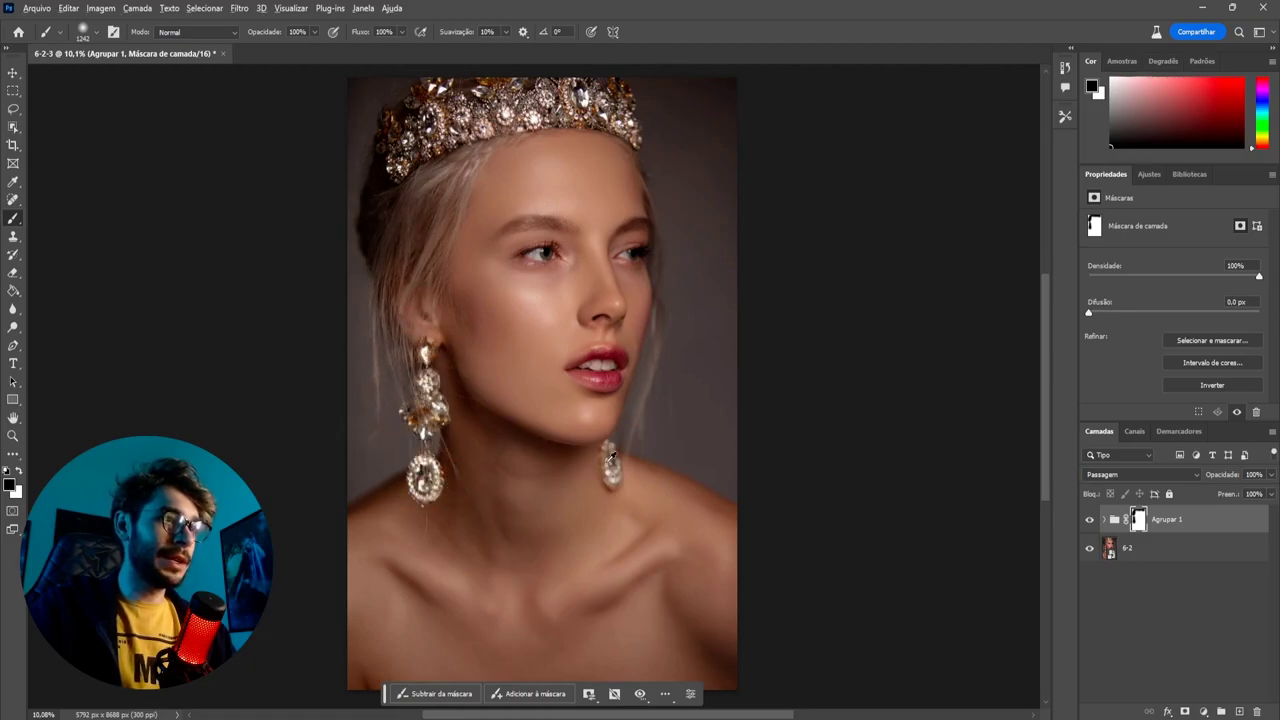
drag(617, 447, 631, 449)
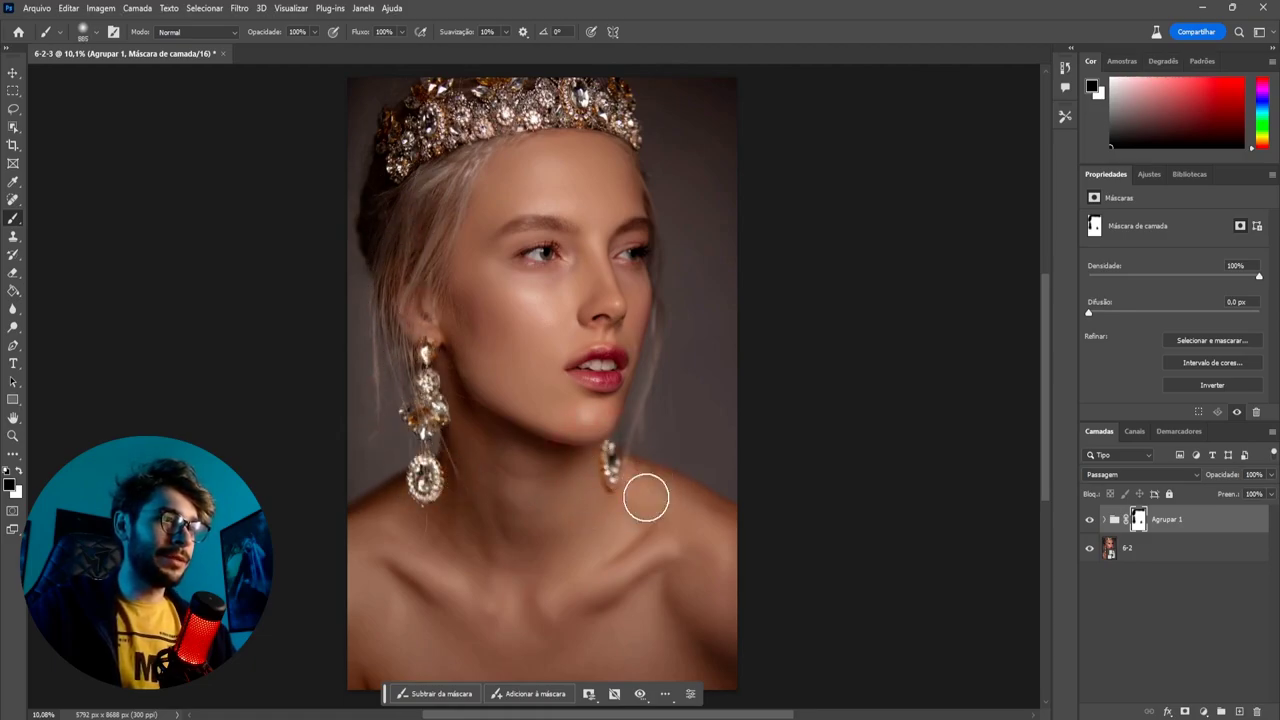
key(v)
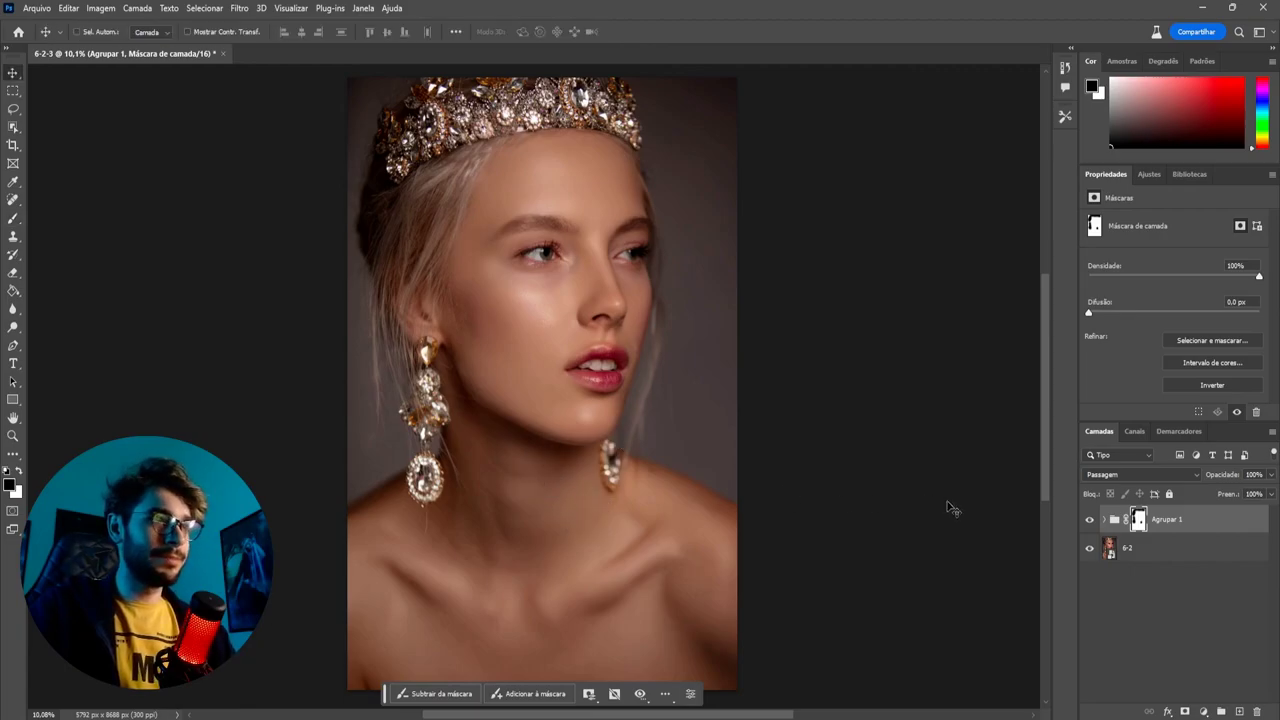
key(b)
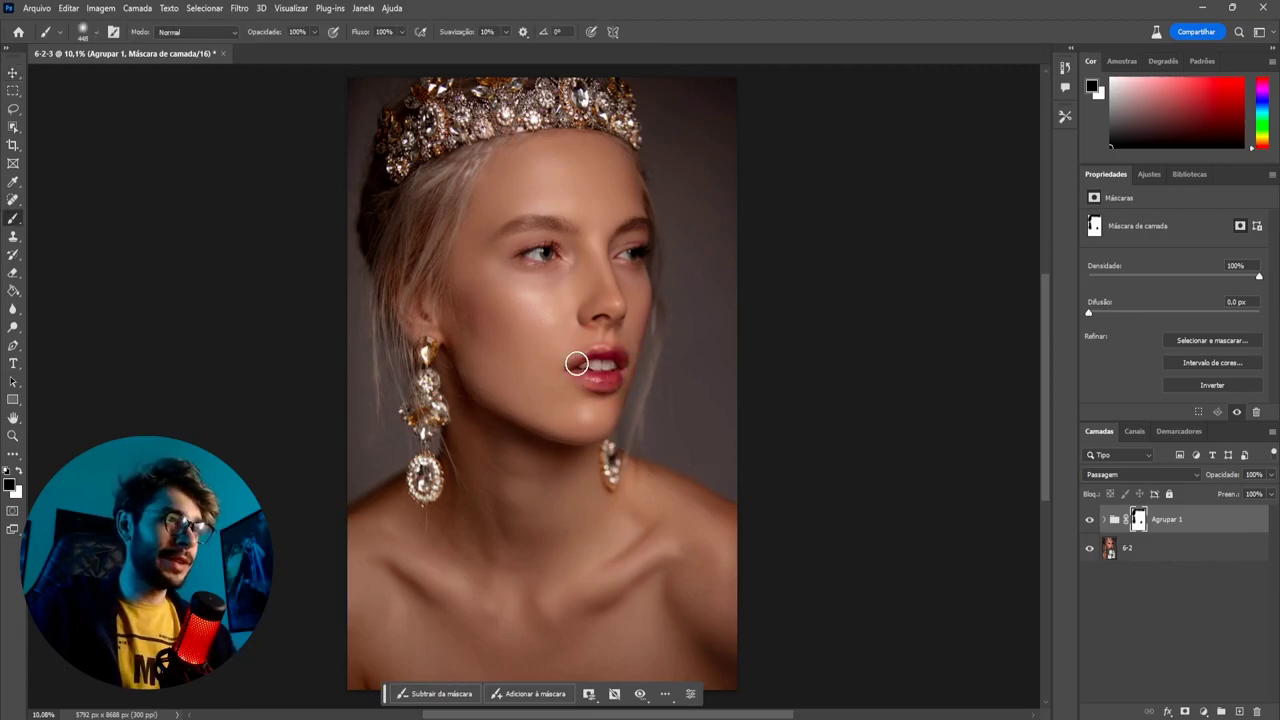
key(v)
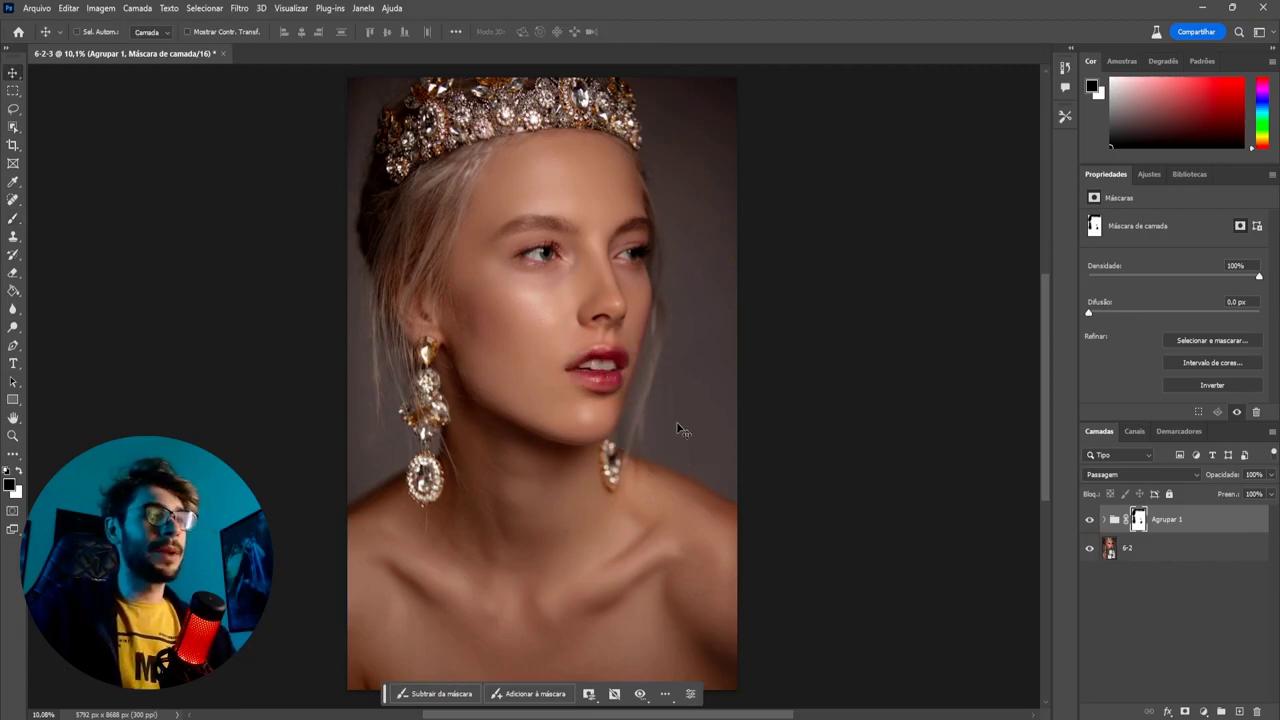
- Toggle the retouch group on and off to compare before and after
click(1090, 520)
click(1092, 522)
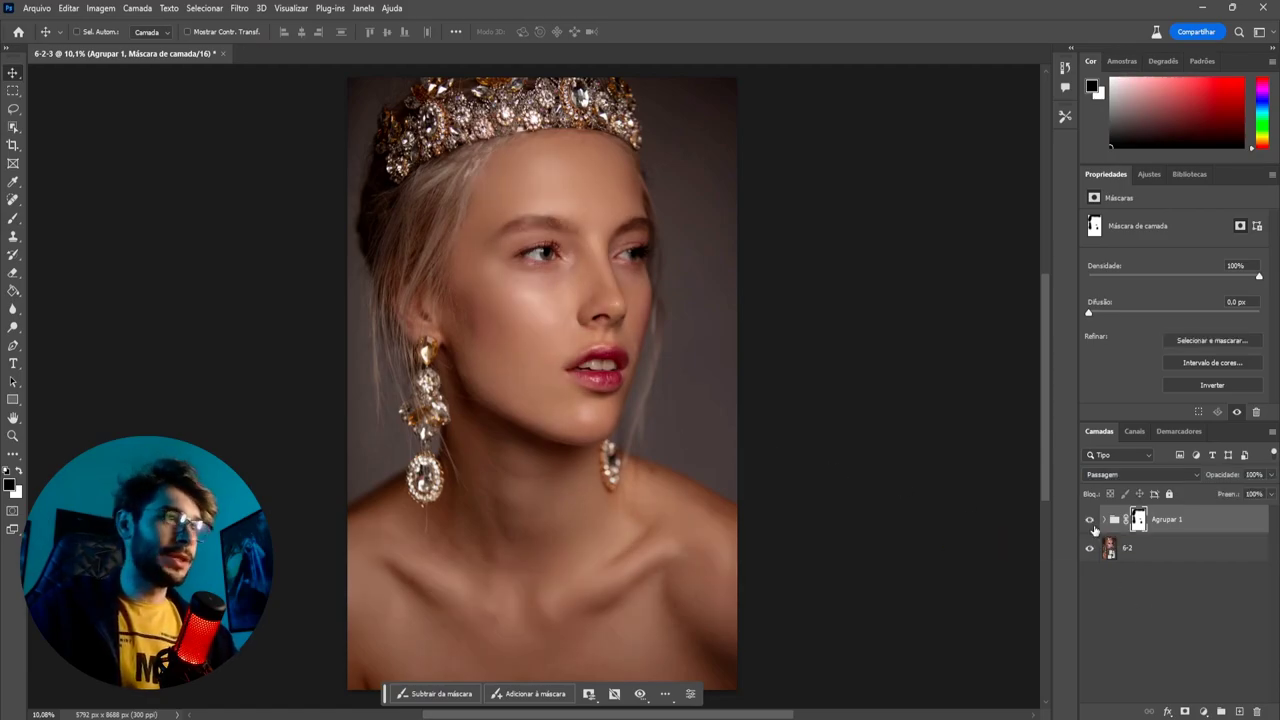
click(1091, 521)
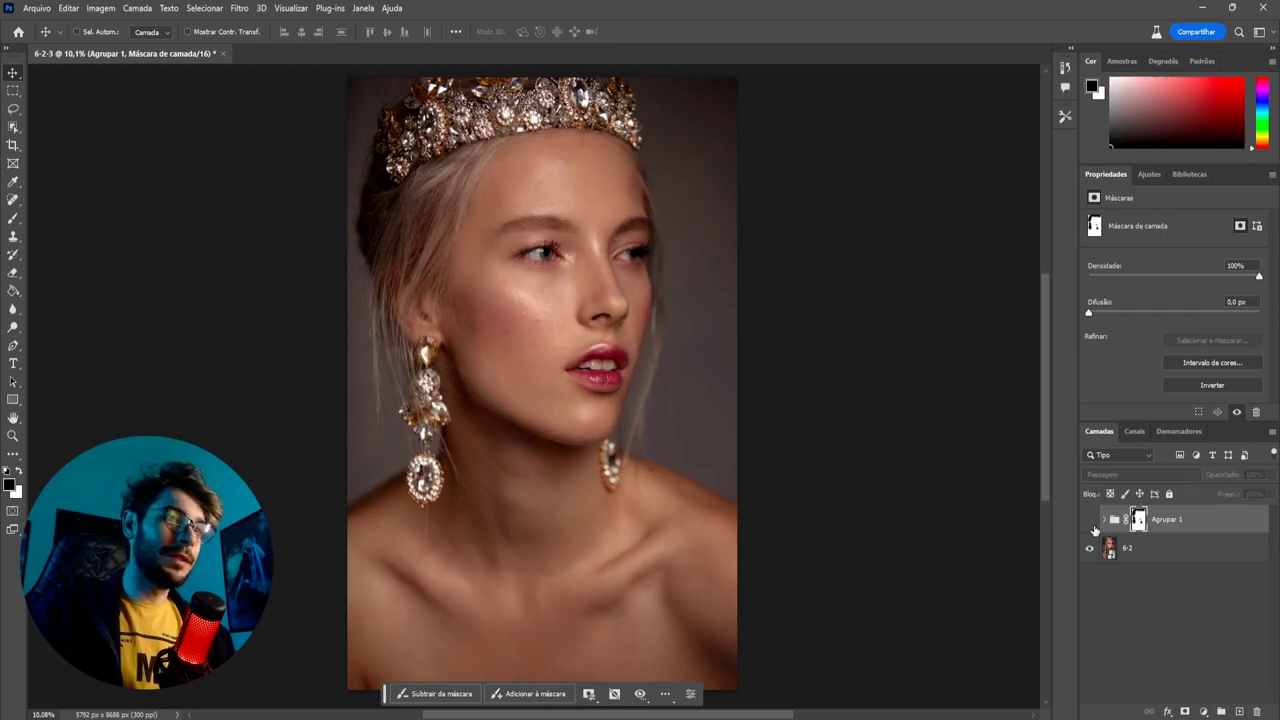
click(1092, 522)
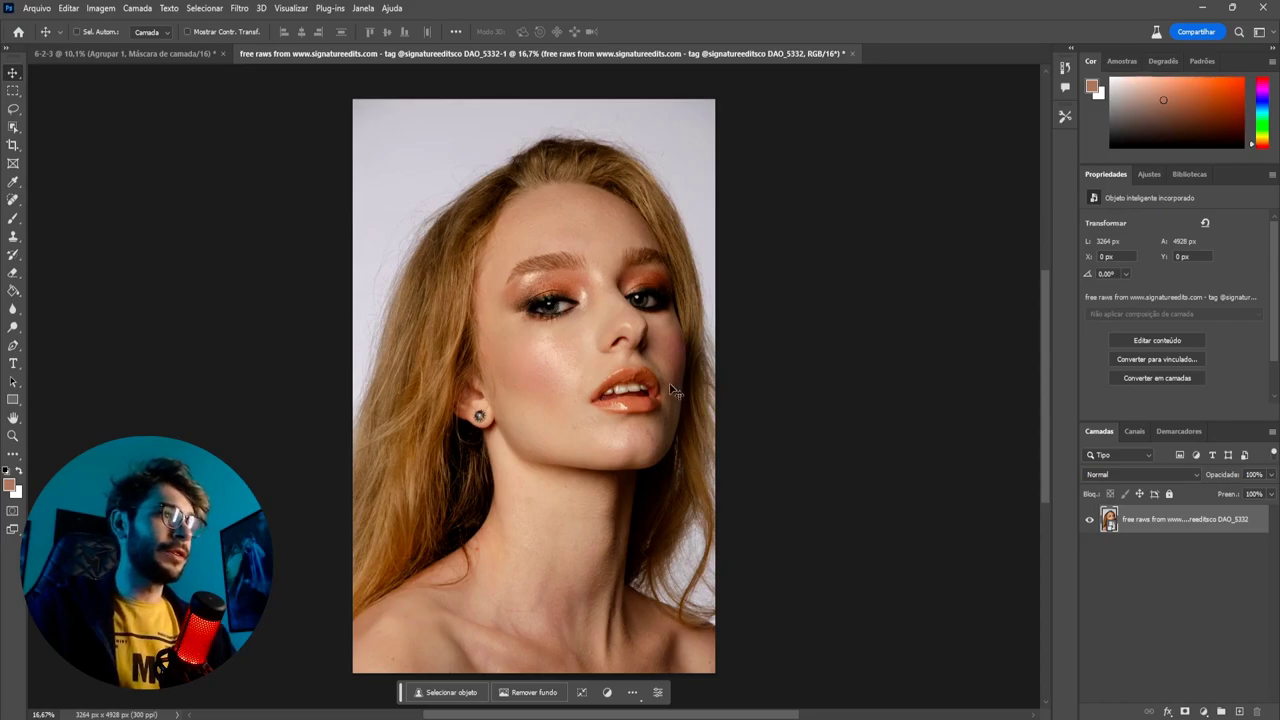
- Put the DAO_5332 portrait into Quick Mask mode and open the Edit menu
click(14, 512)
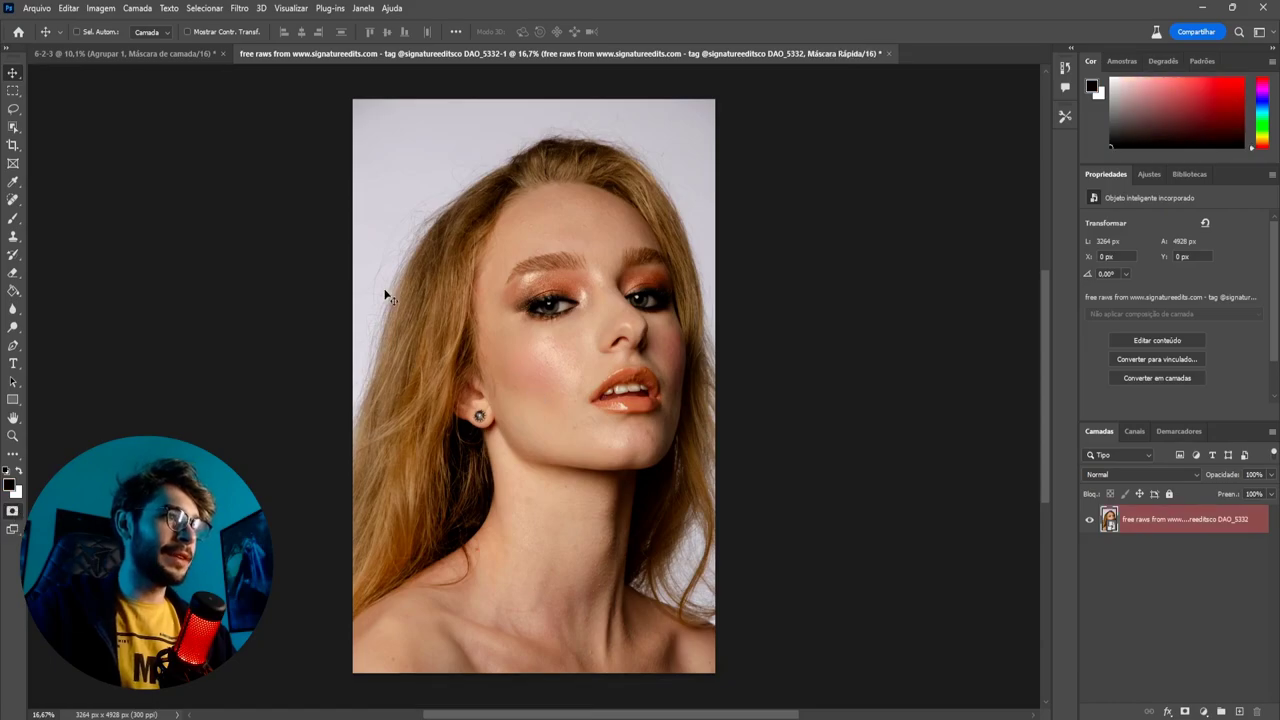
click(68, 8)
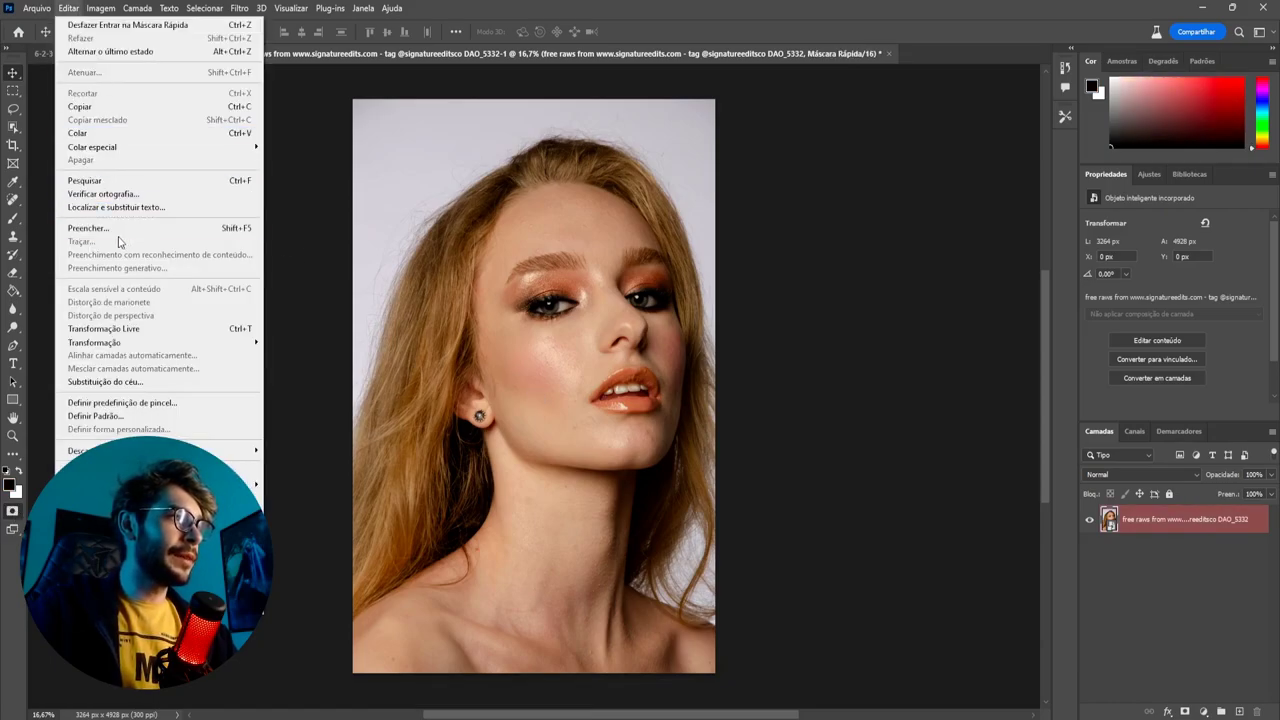
- Fill and exit Quick Mask, then enter 'skin smoothing, skin toning, skin coloring' as the generative prompt
click(100, 230)
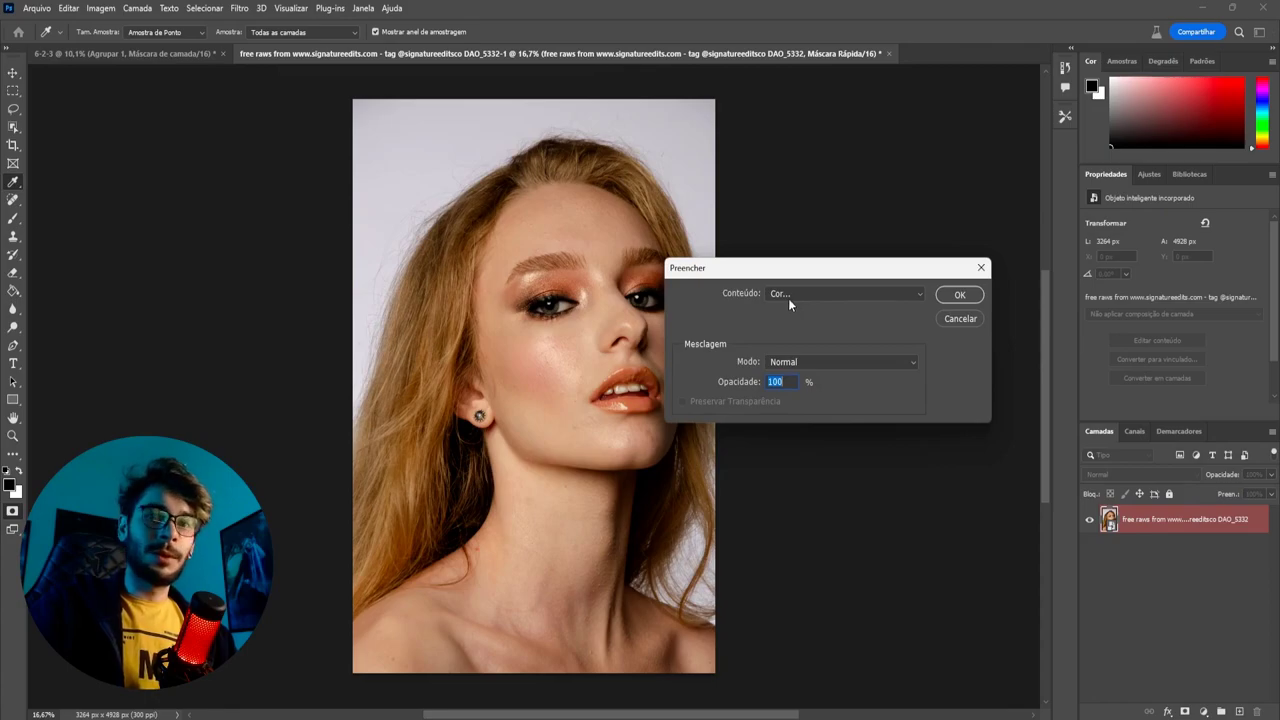
click(958, 295)
key(v)
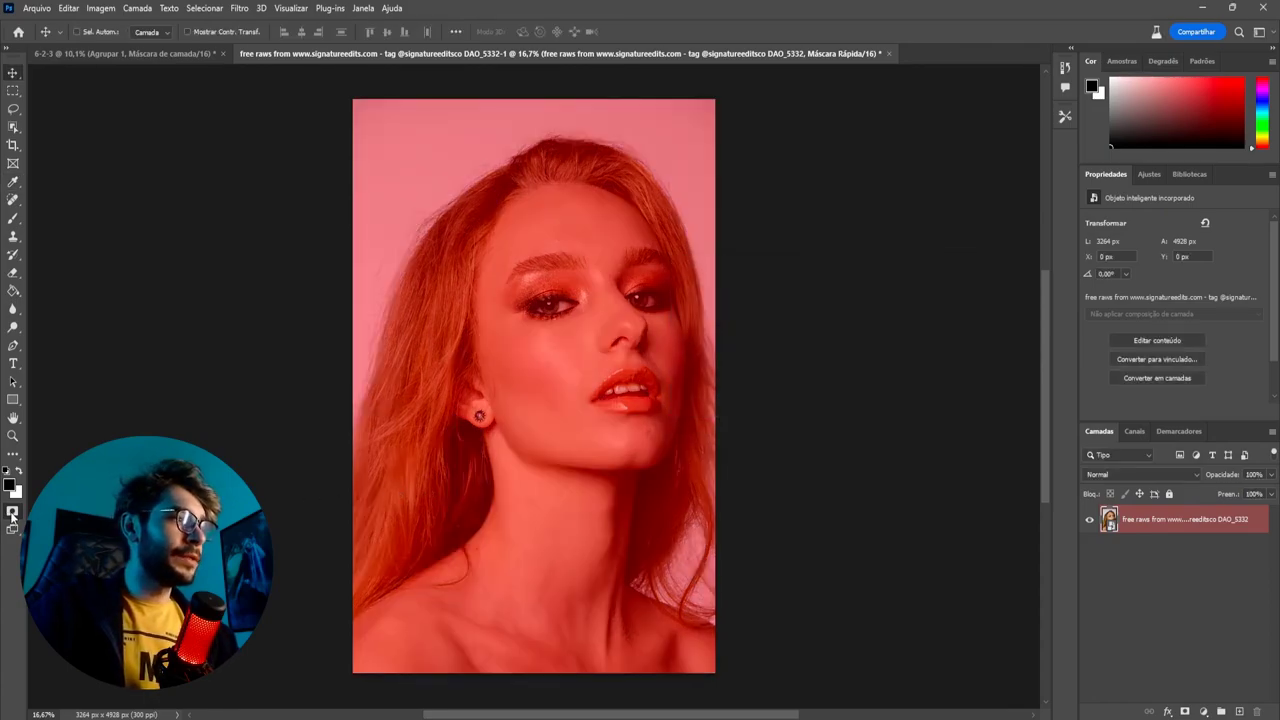
click(12, 512)
click(388, 689)
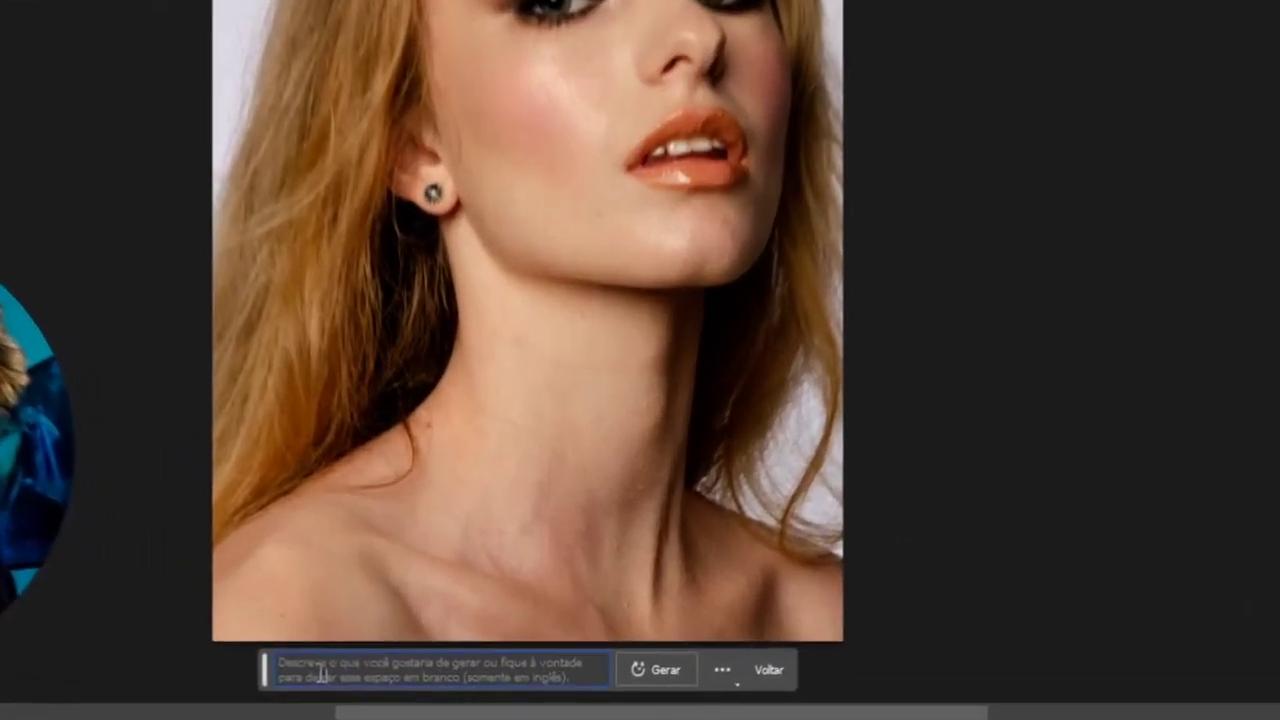
text(skin smoothing, skin toning, skin coloring)
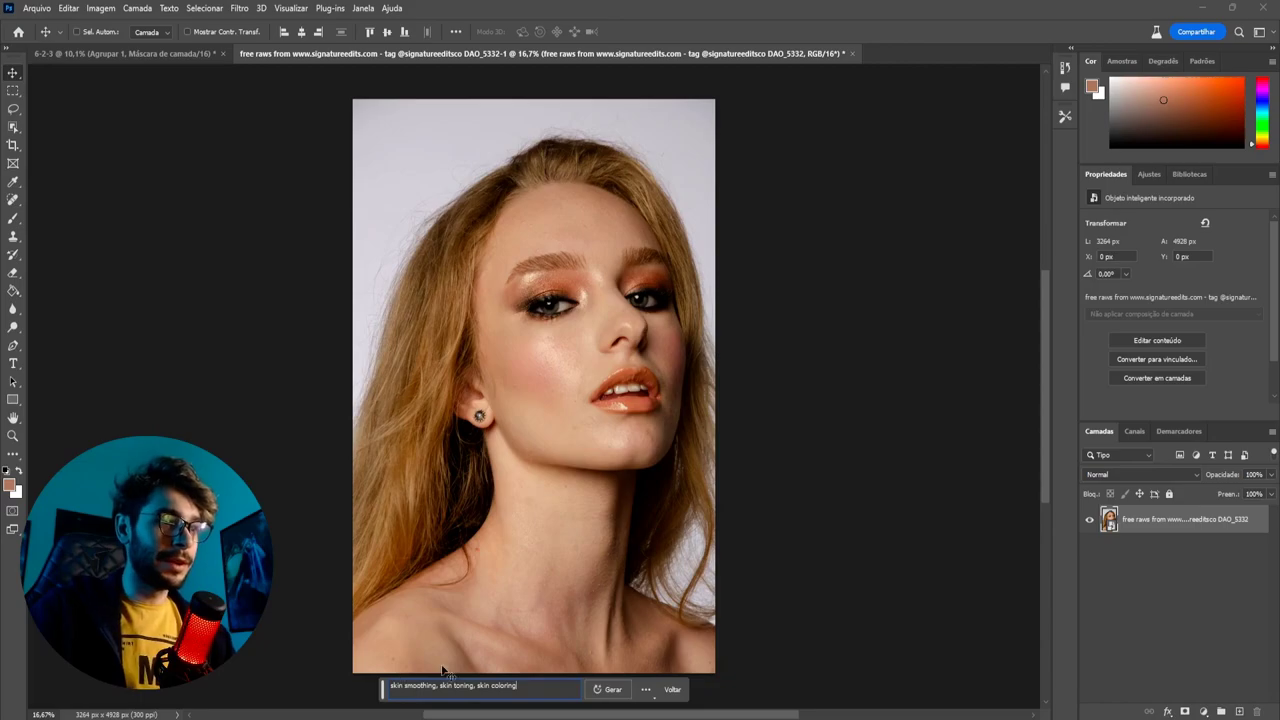
- Generate the fill, compare variations 1–3, keep variation 2, and select the original layer
click(611, 692)
click(1166, 352)
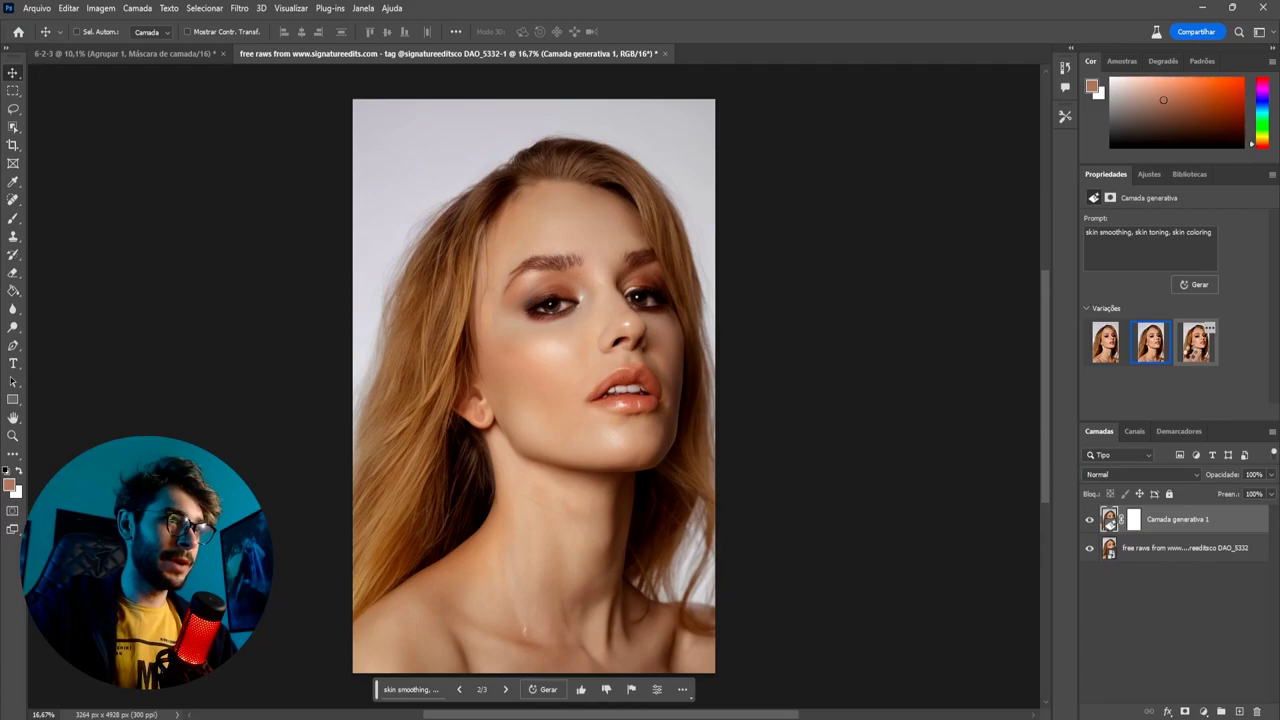
click(1190, 350)
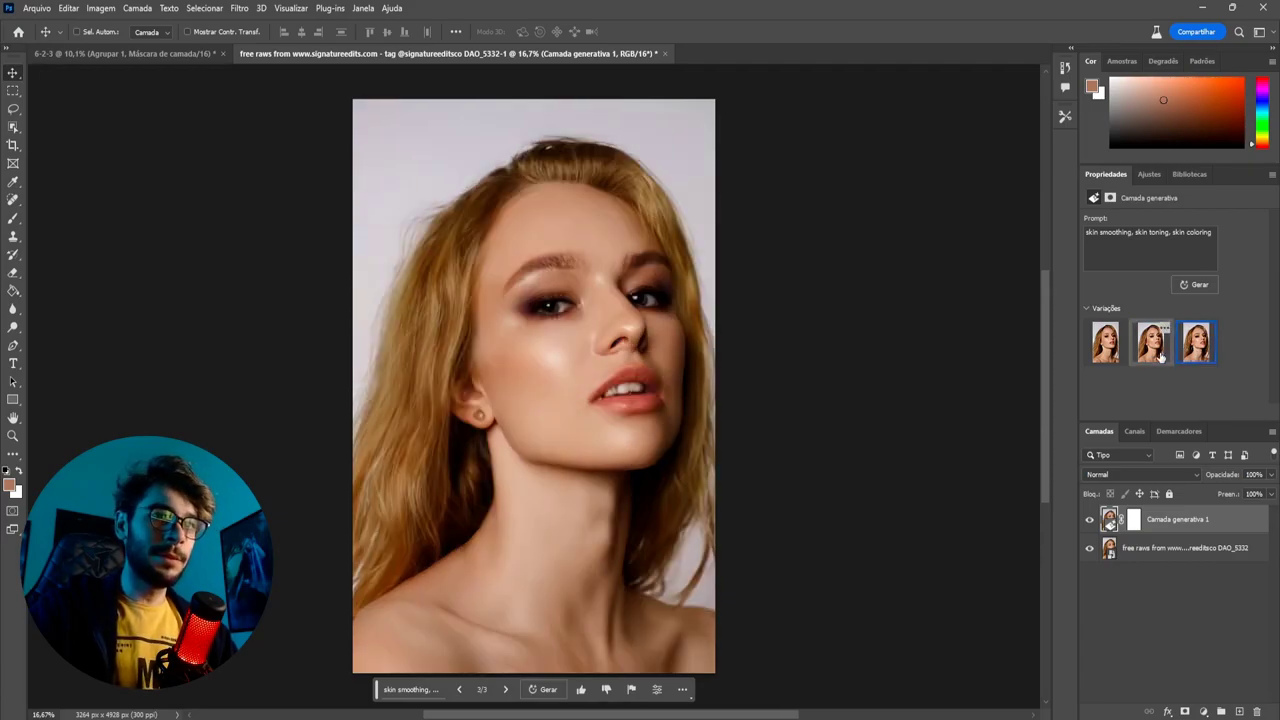
click(1160, 353)
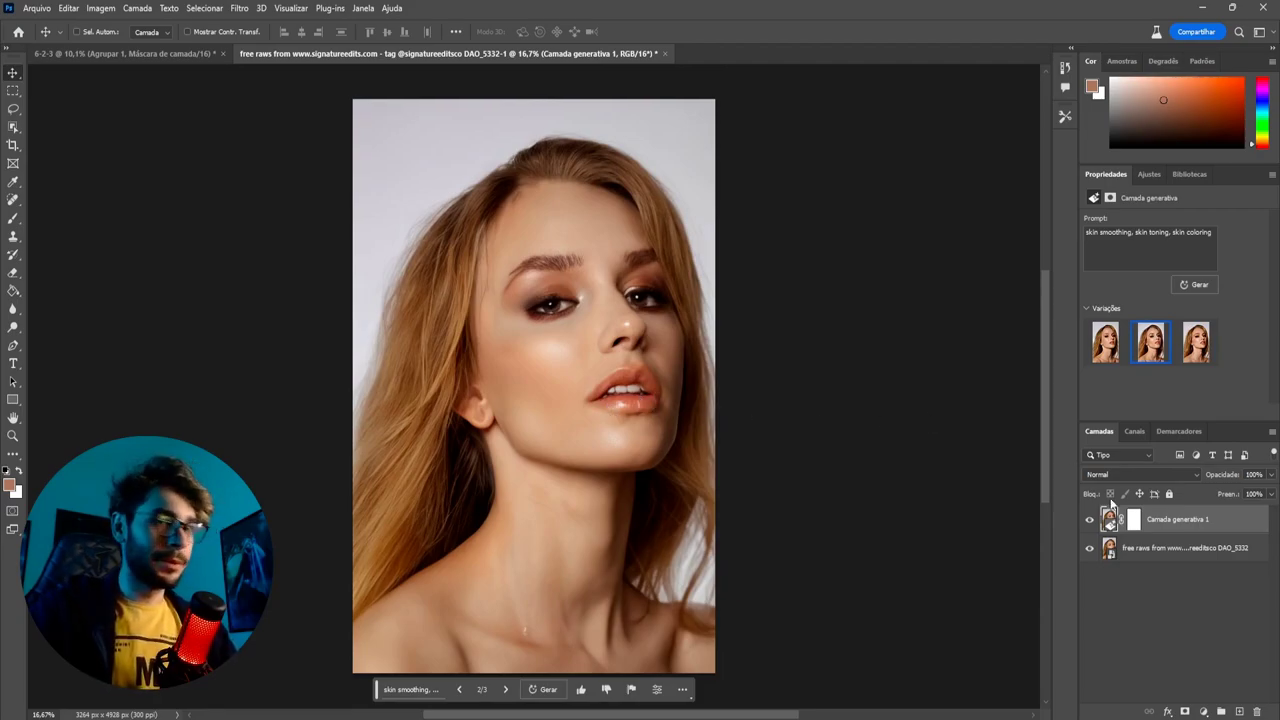
click(1135, 556)
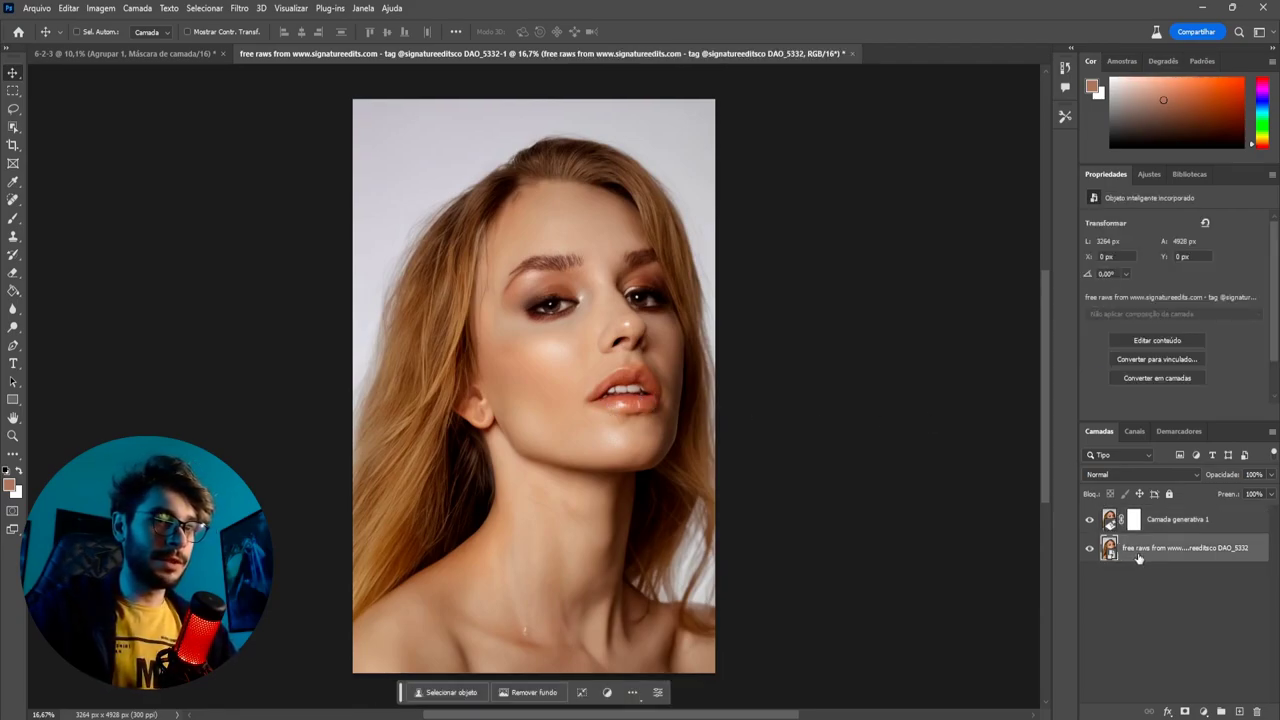
- Select the second portrait's skin tones with Color Range at a selection degree of 145
click(210, 8)
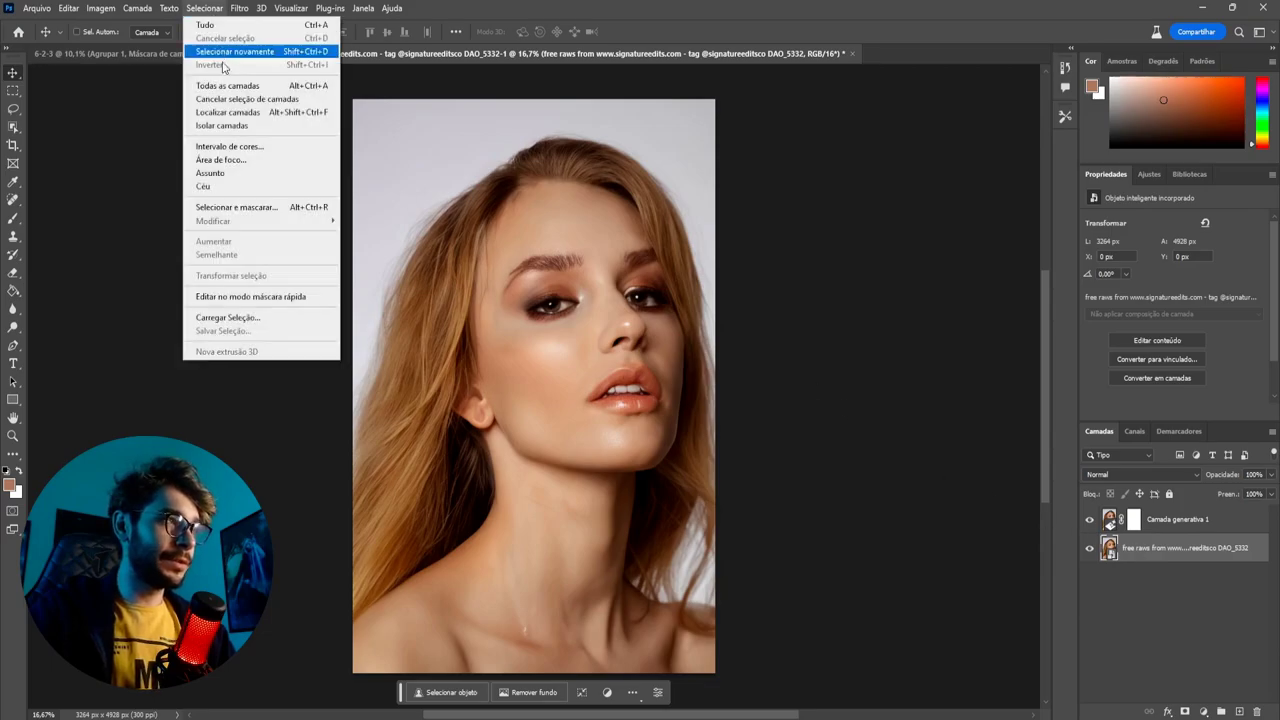
click(230, 146)
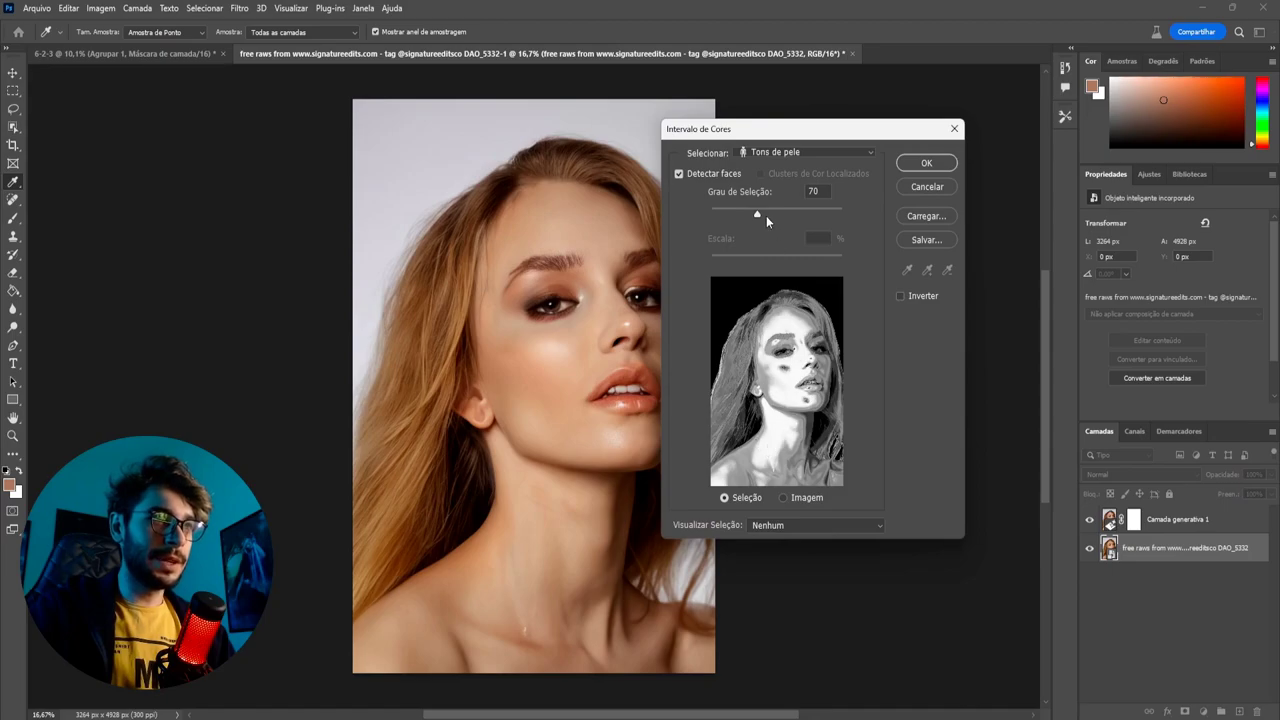
drag(773, 211, 806, 214)
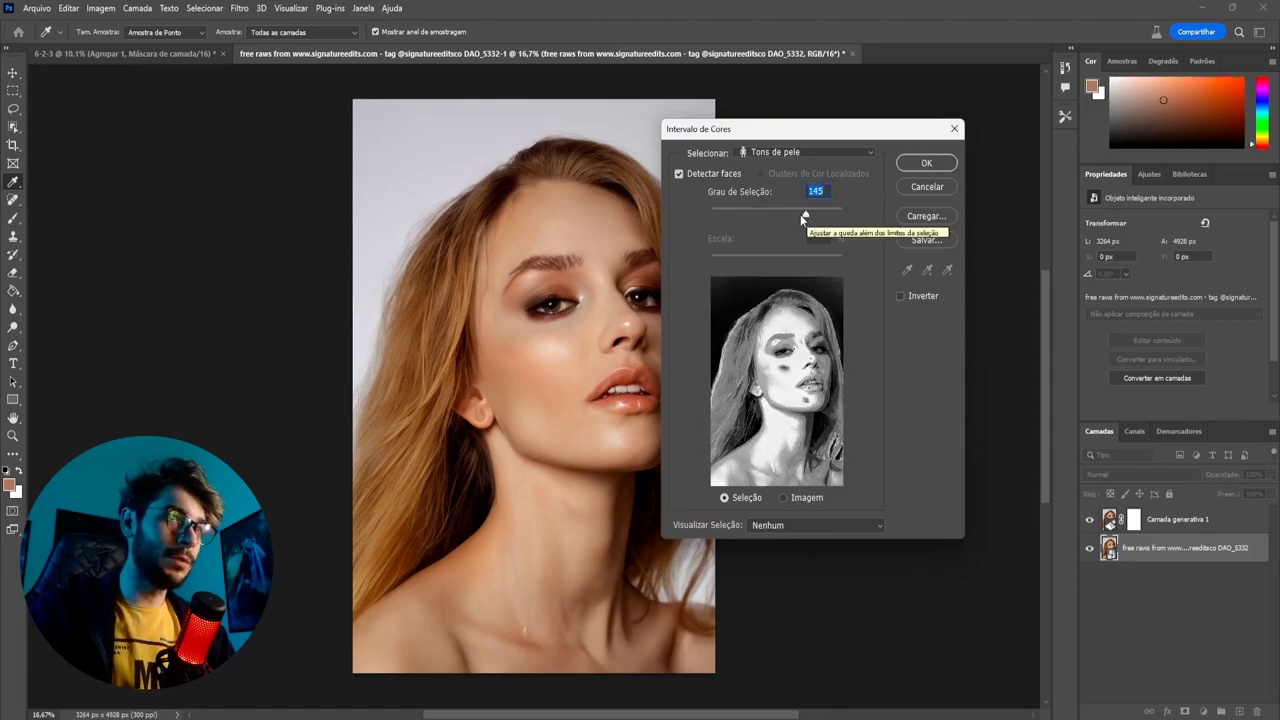
click(926, 163)
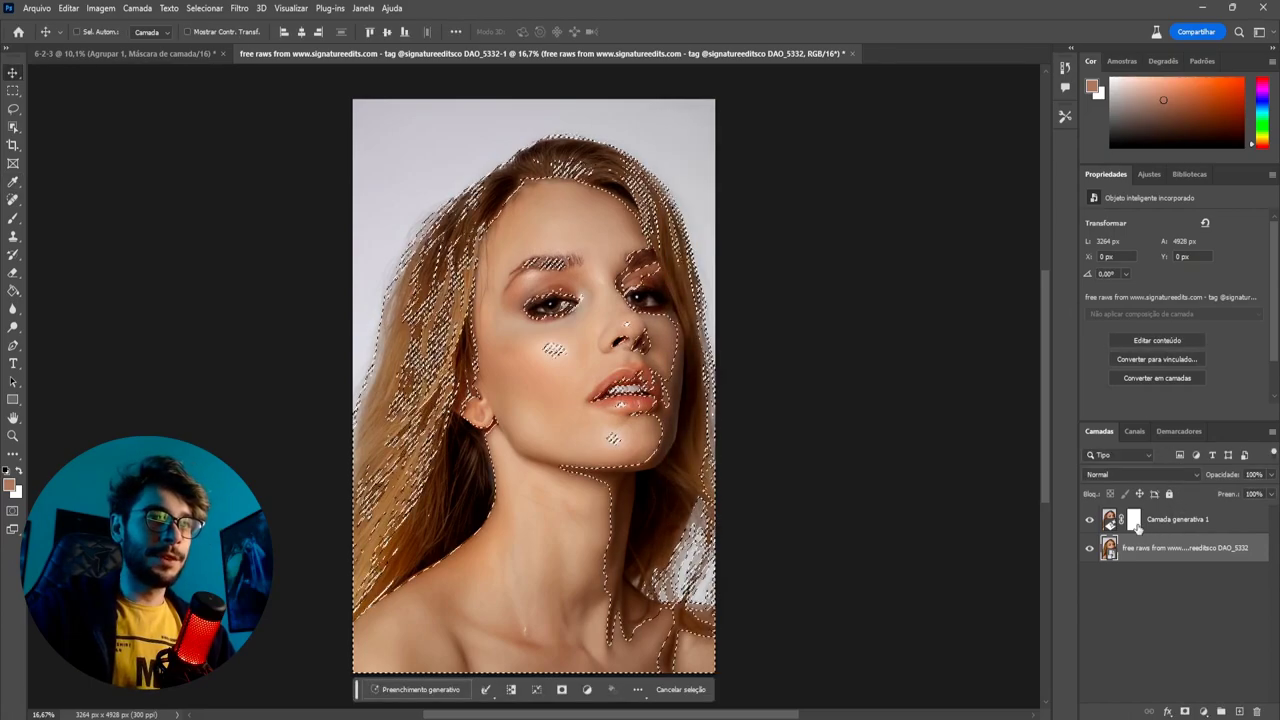
- Fill the generative layer's mask with the skin-tone selection, then deselect
click(1133, 520)
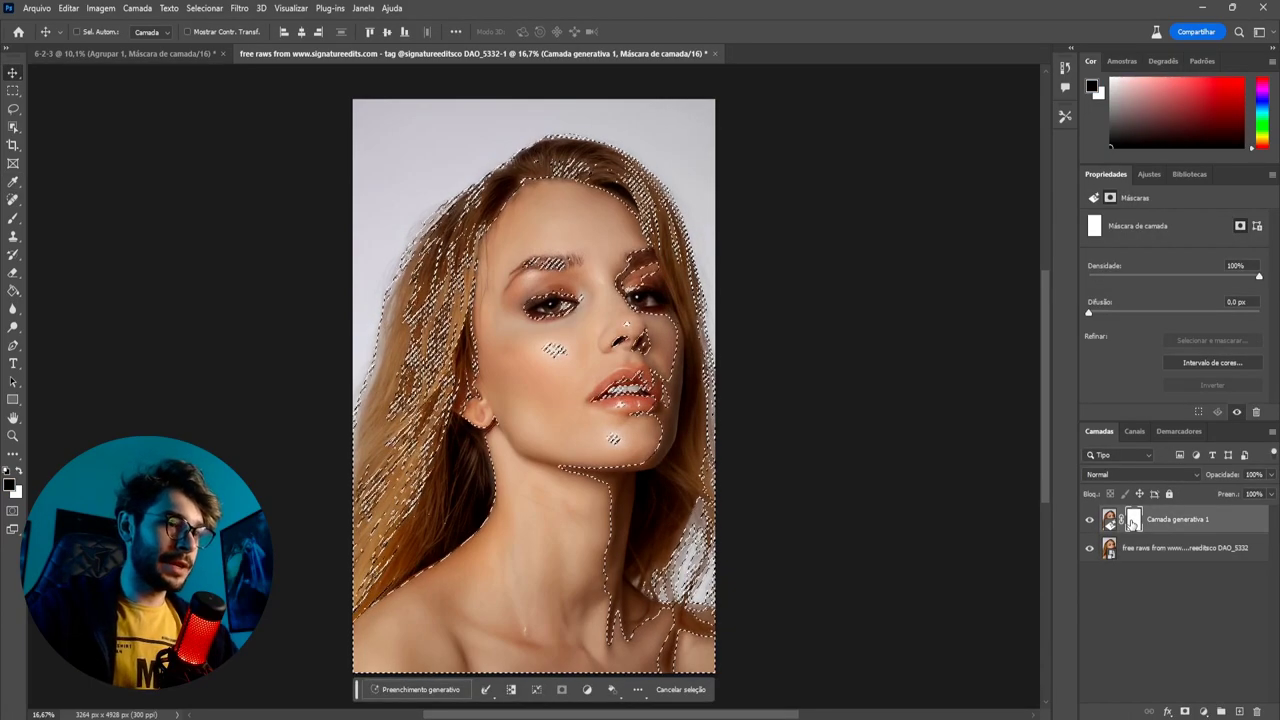
key(x)
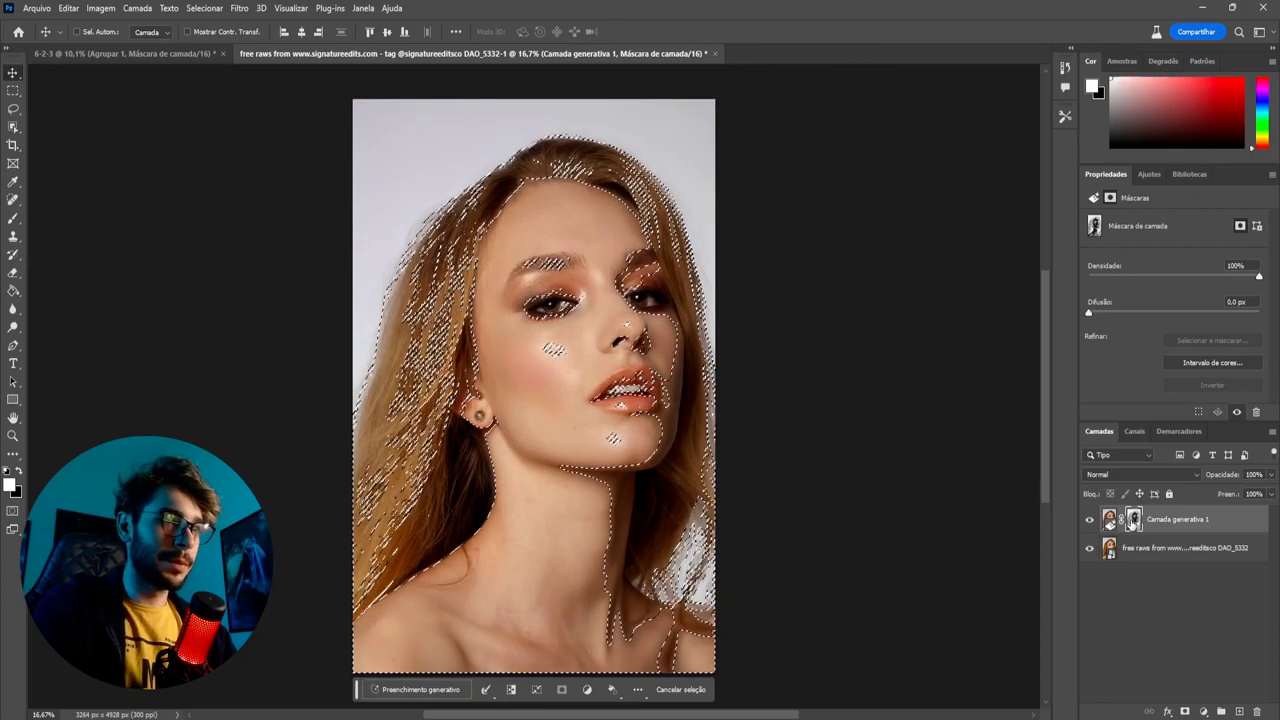
key(Delete)
key(ctrl+d)
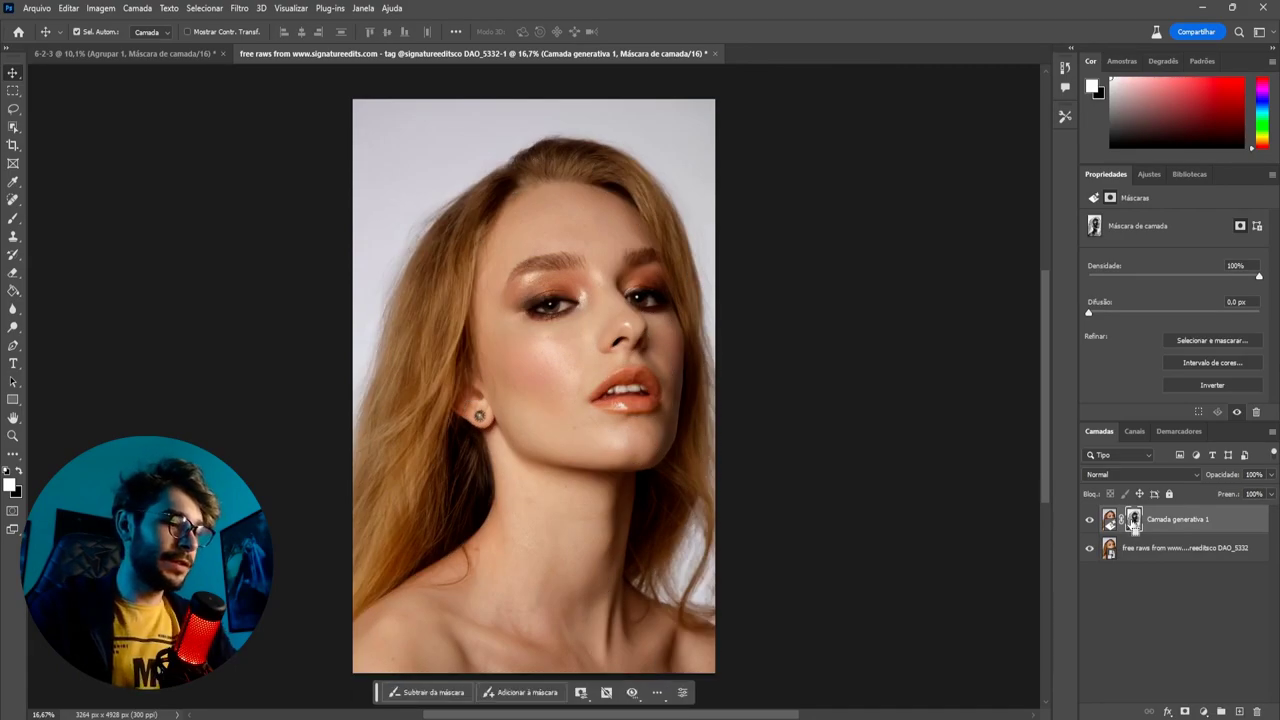
- Toggle Camada generativa 1 on and off to compare the first portrait with its original
shift+click(1133, 521)
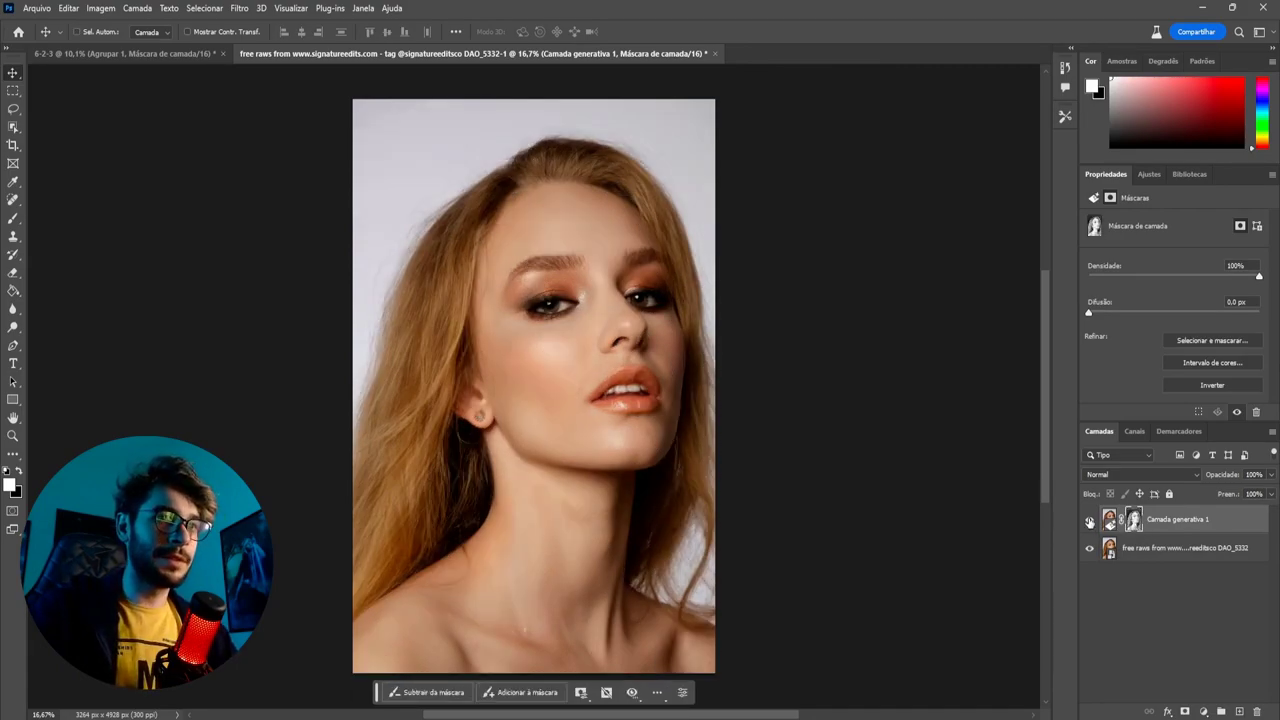
click(1090, 521)
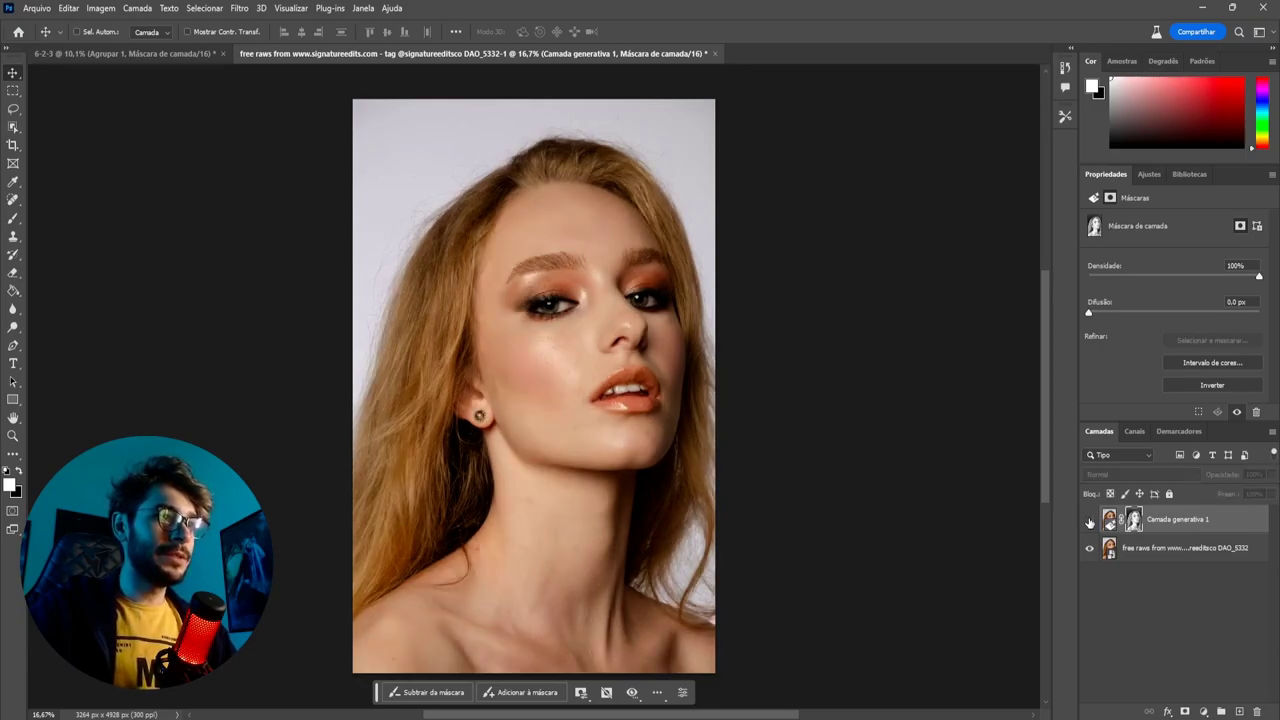
click(1090, 521)
click(1090, 521)
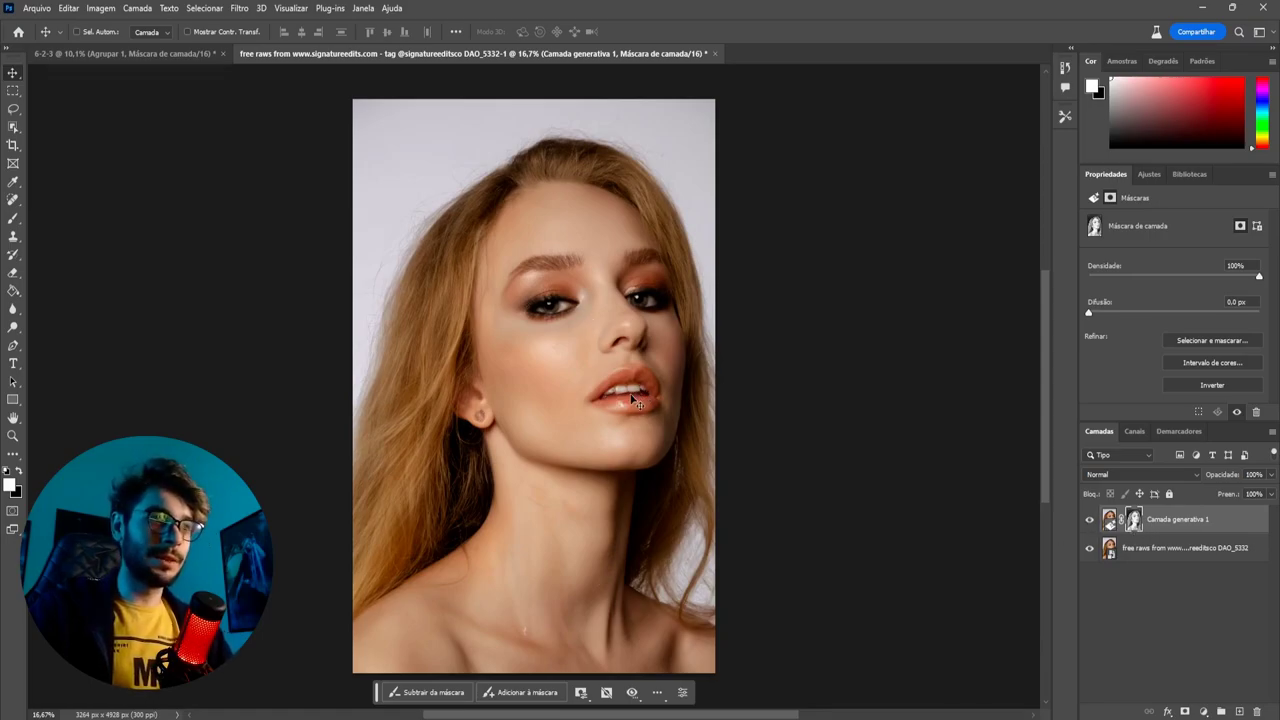
- Bring up the third portrait, Detty Studio-3, with its skin-retouching generative layer
scroll(624, 397, up, 3)
scroll(626, 397, up, 3)
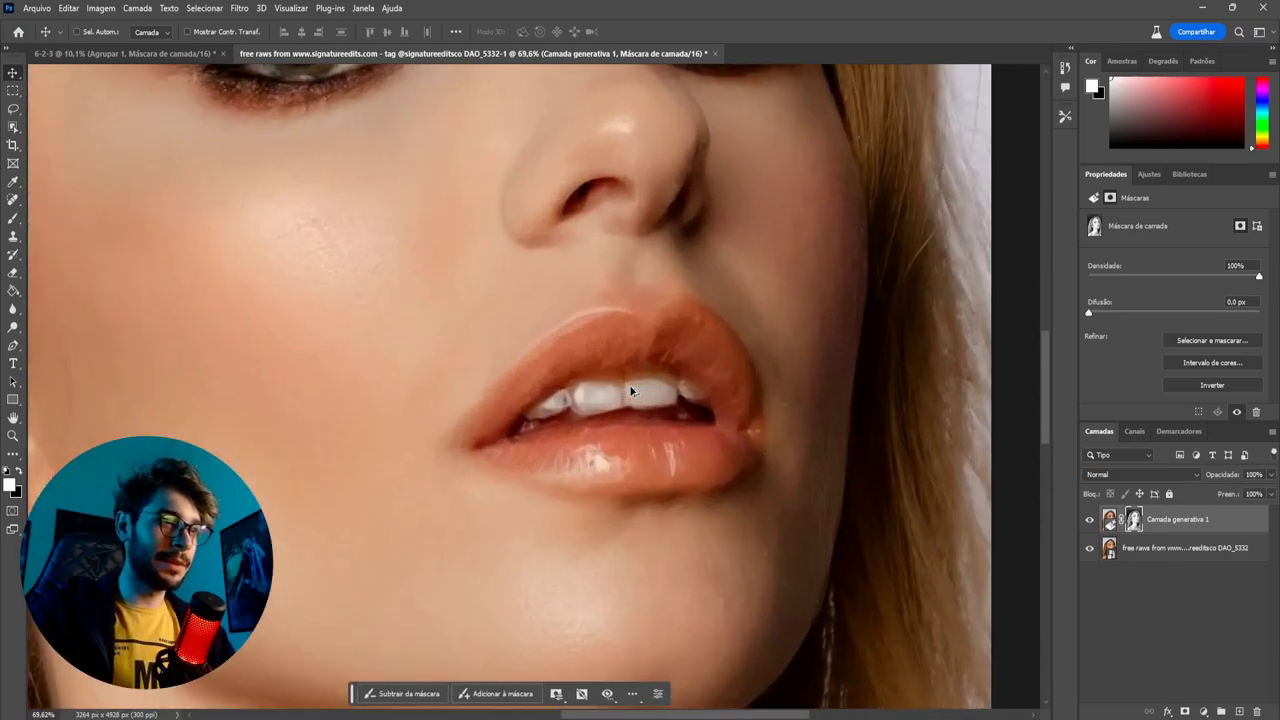
scroll(630, 397, up, 2)
scroll(631, 395, down, 7)
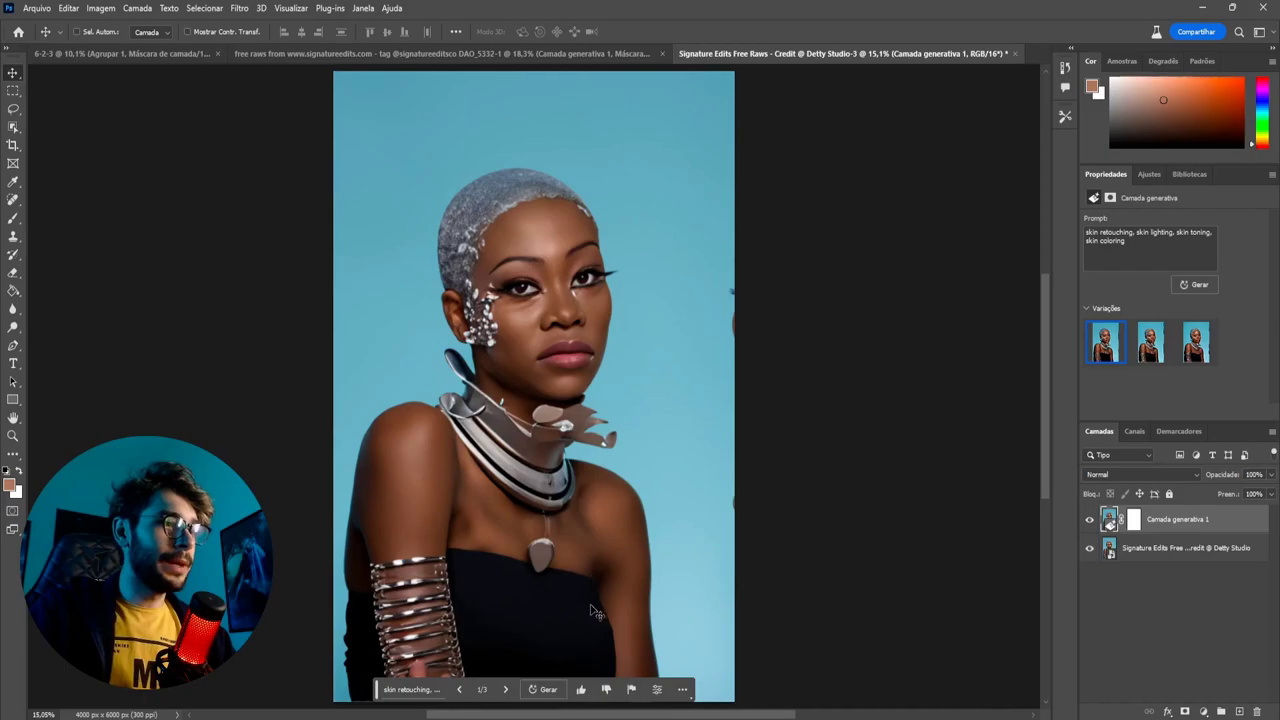
- Cycle the third portrait's variations 1/3 to 3/3, settle on 1/3, and target the original photo layer
click(506, 690)
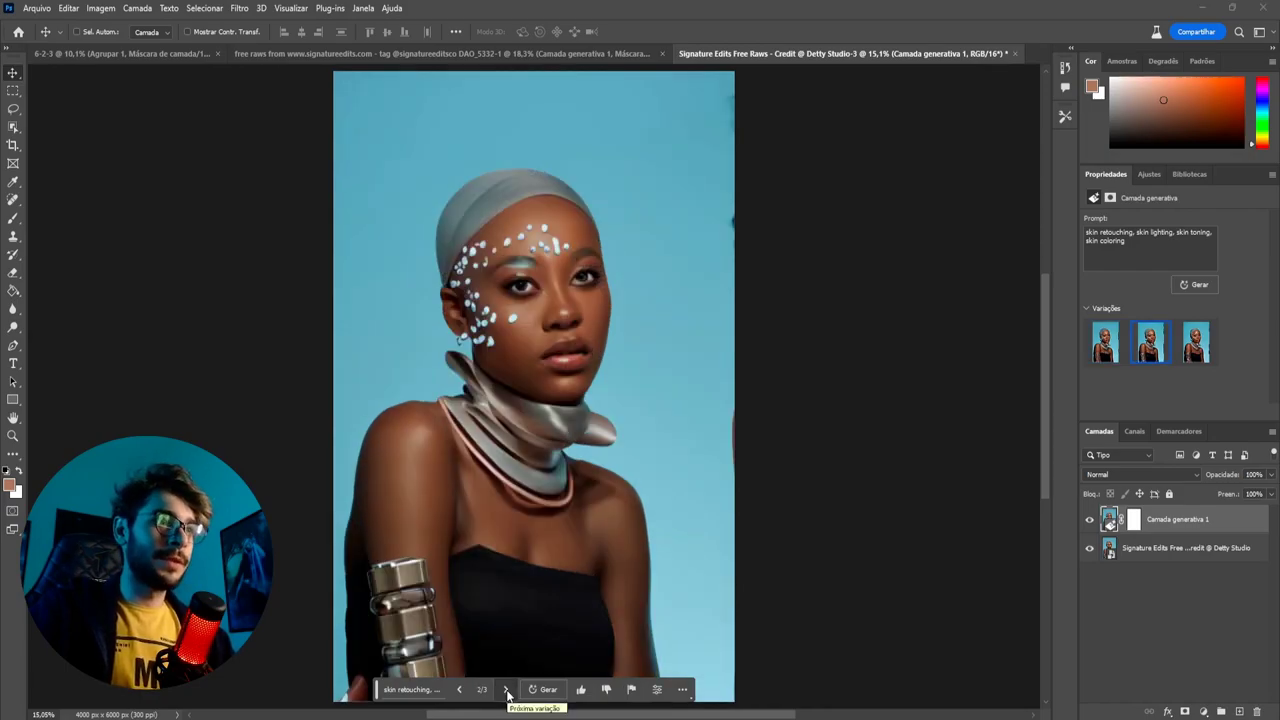
click(507, 692)
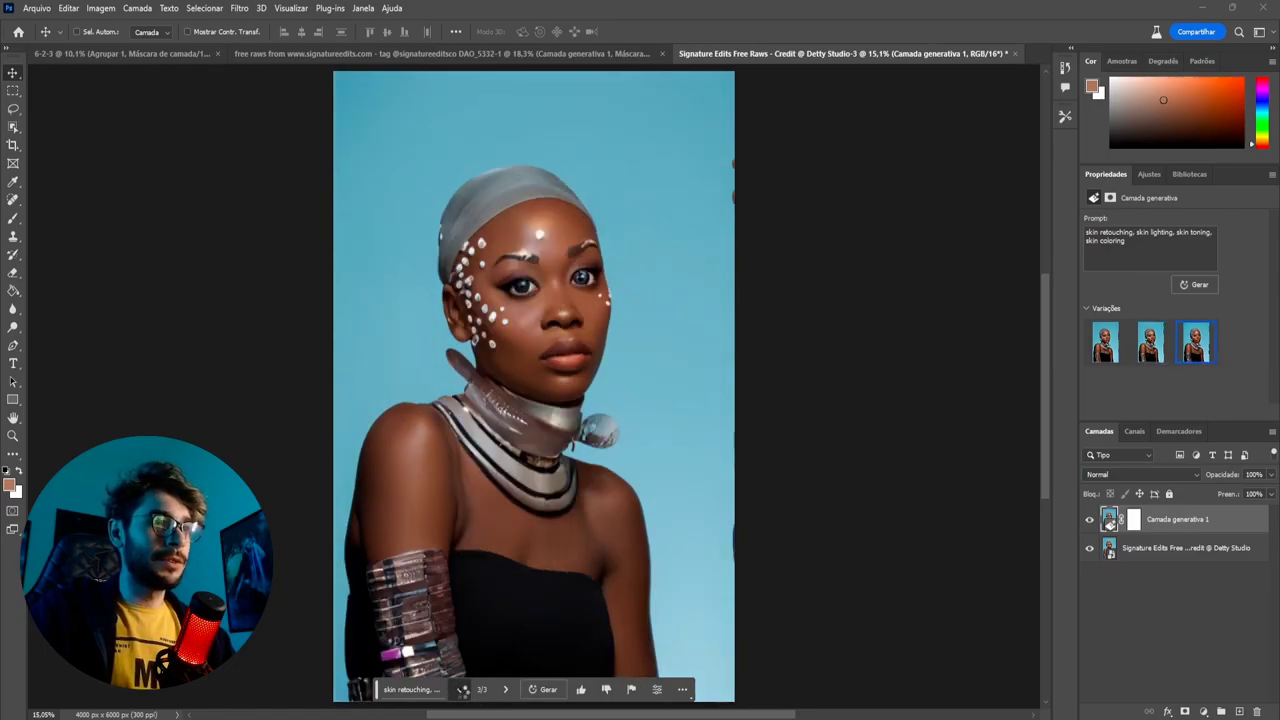
click(461, 691)
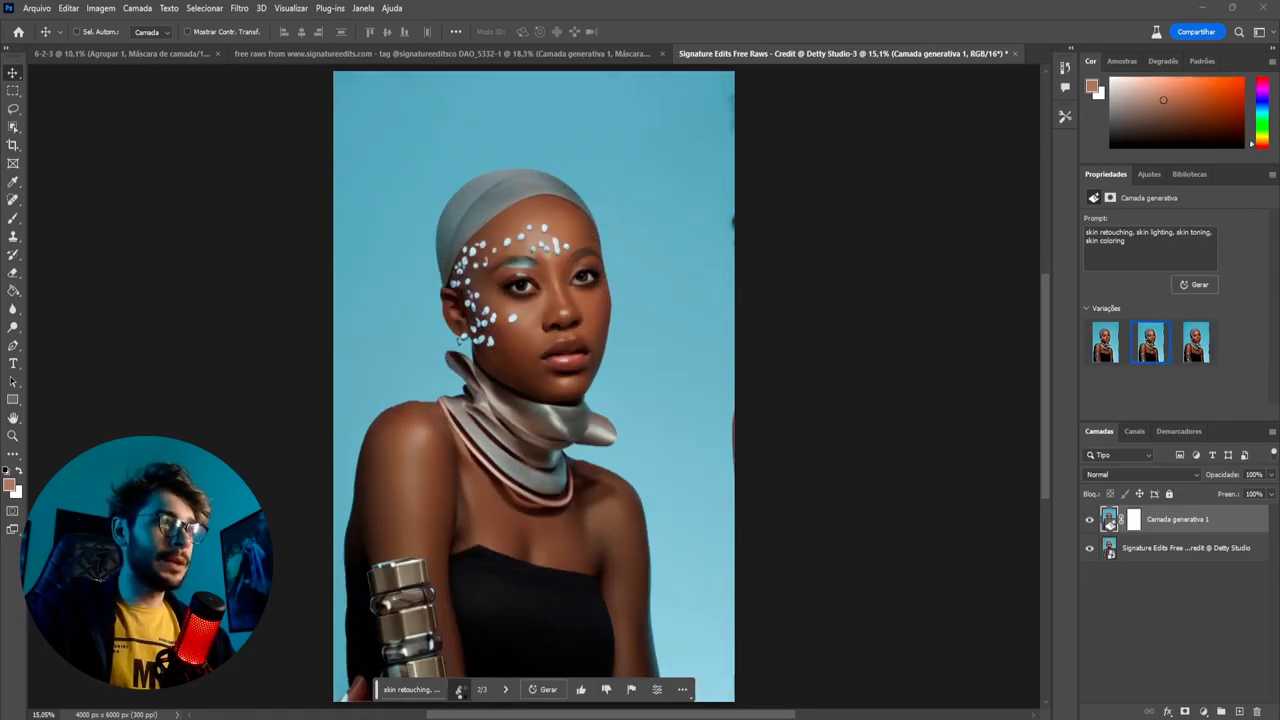
click(459, 690)
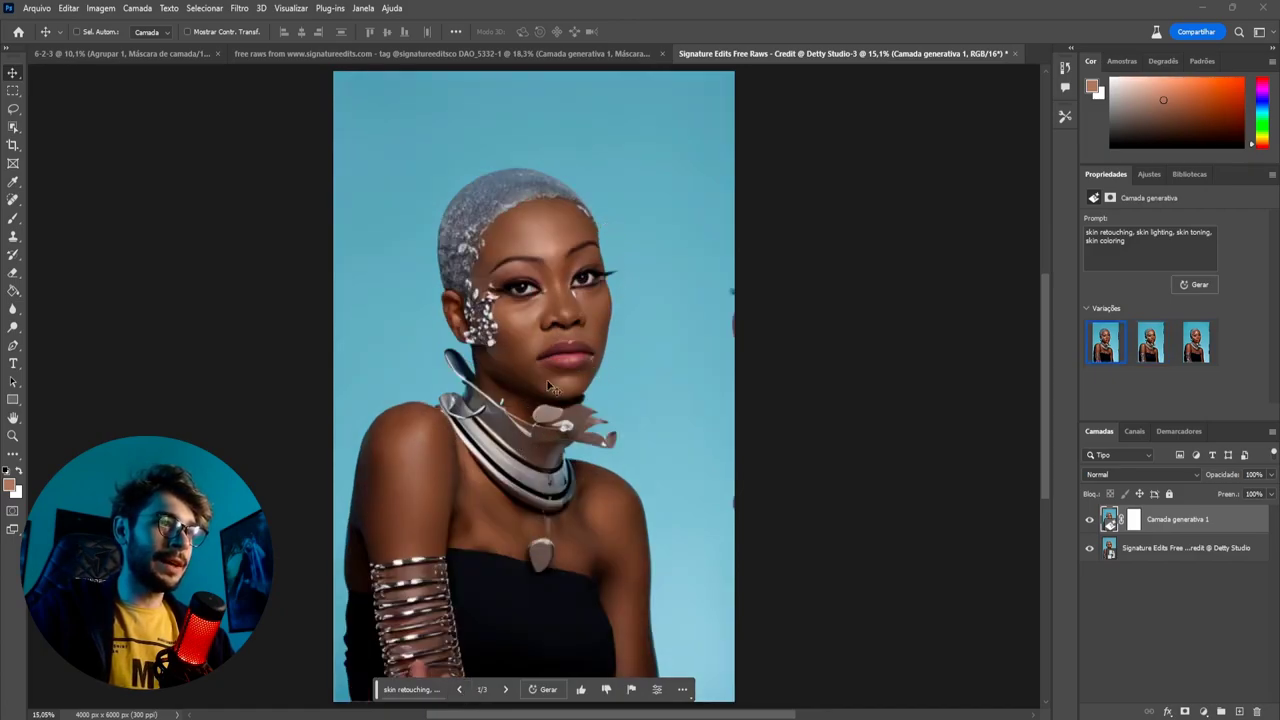
click(1150, 548)
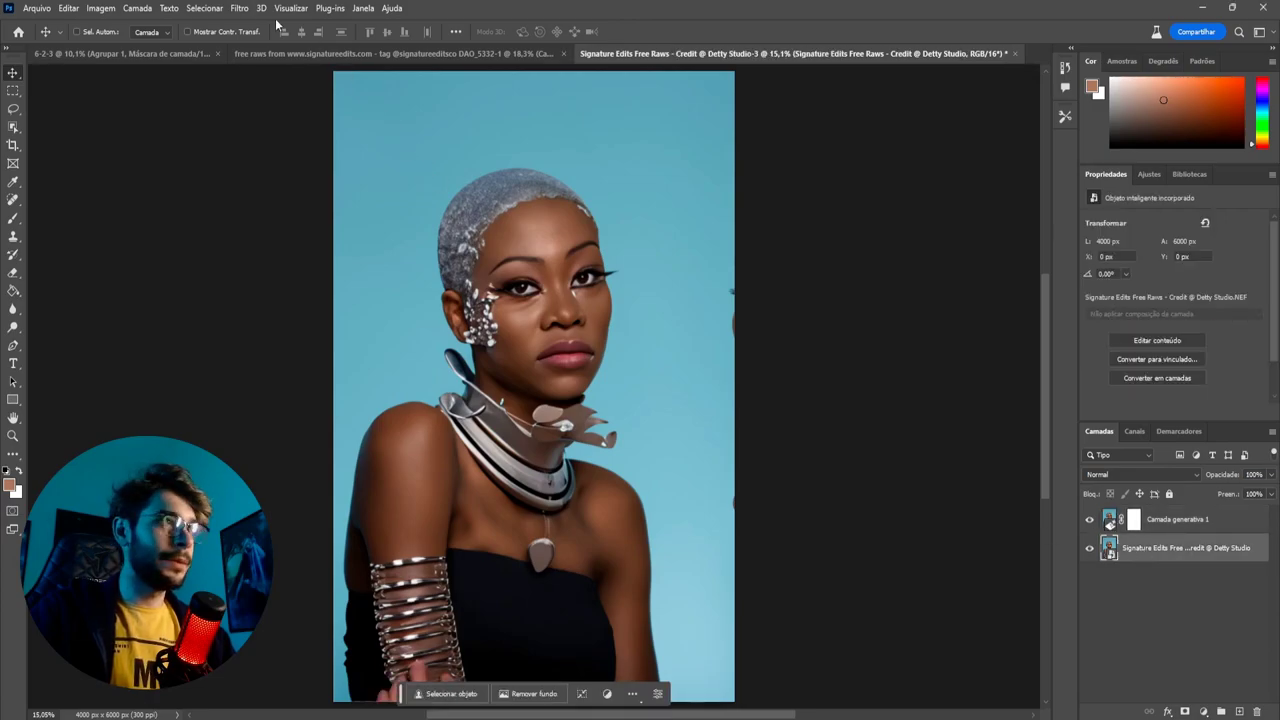
- Mask Detty Studio-3's generative layer to a Color Range skin-tone selection, then deselect
click(204, 8)
click(257, 146)
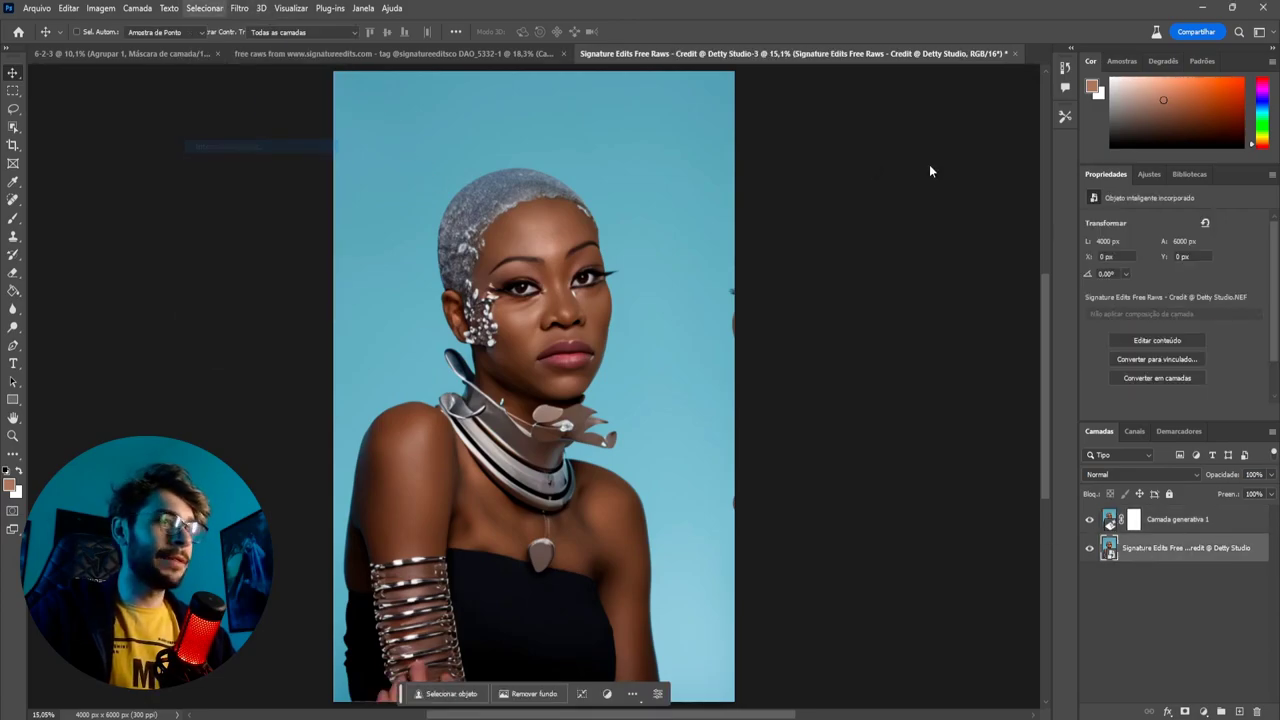
ctrl+click(1134, 519)
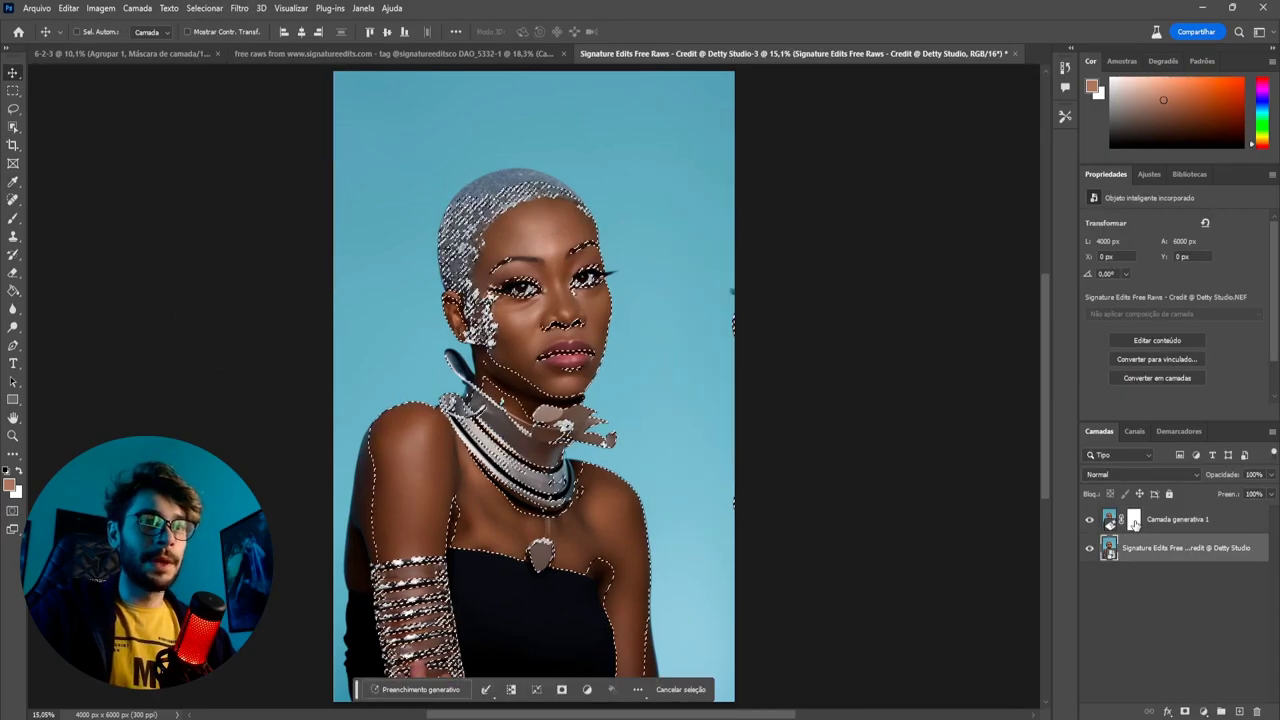
key(Delete)
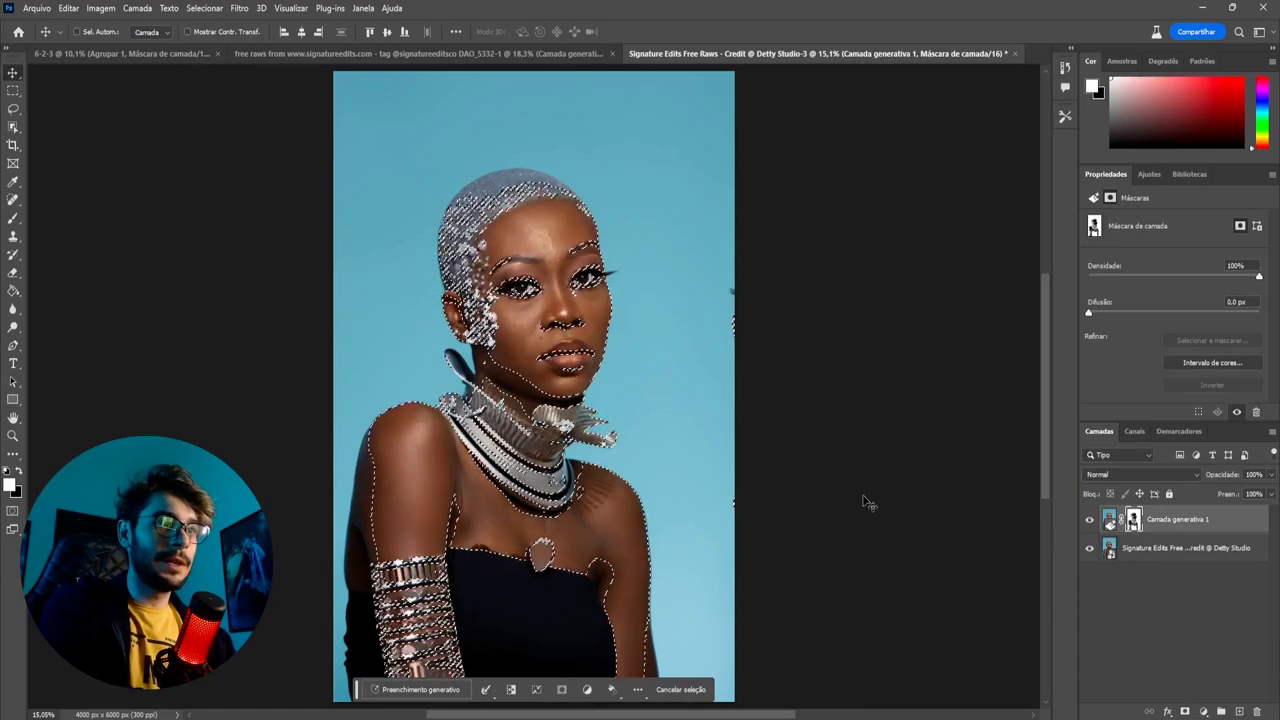
key(ctrl+d)
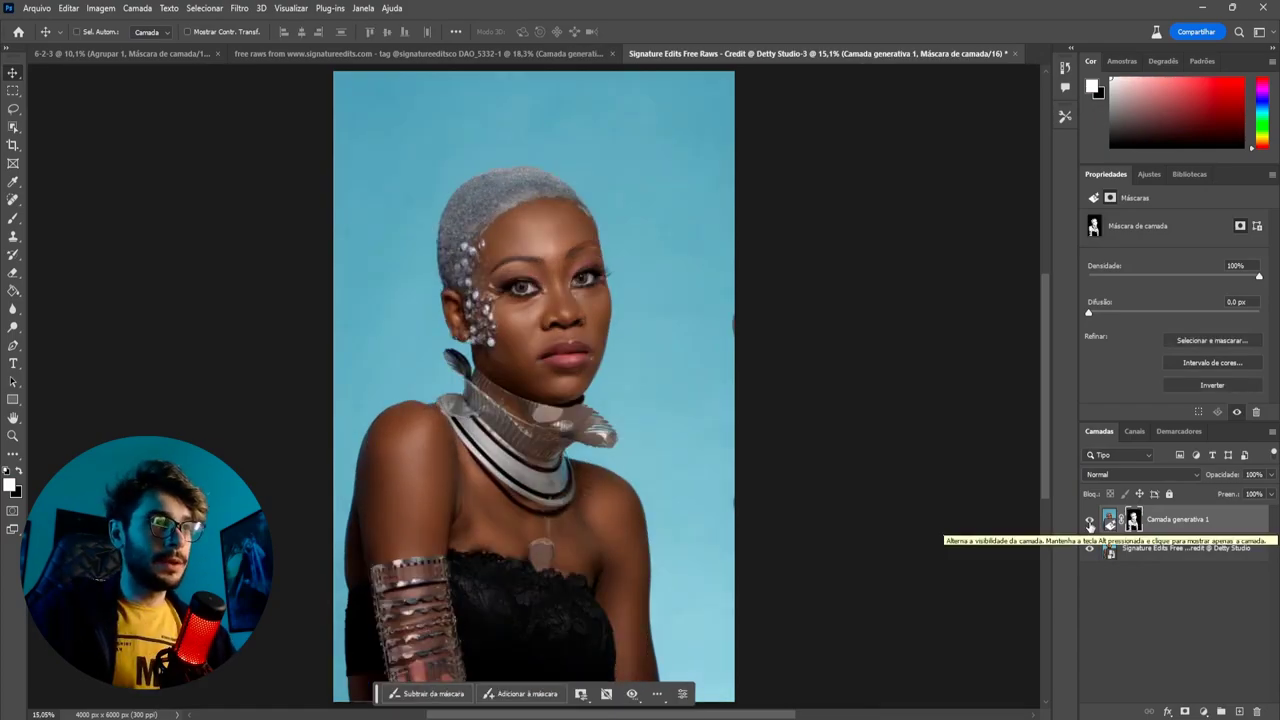
- Toggle the generative layer to compare against the original, then target the layer content
click(1090, 522)
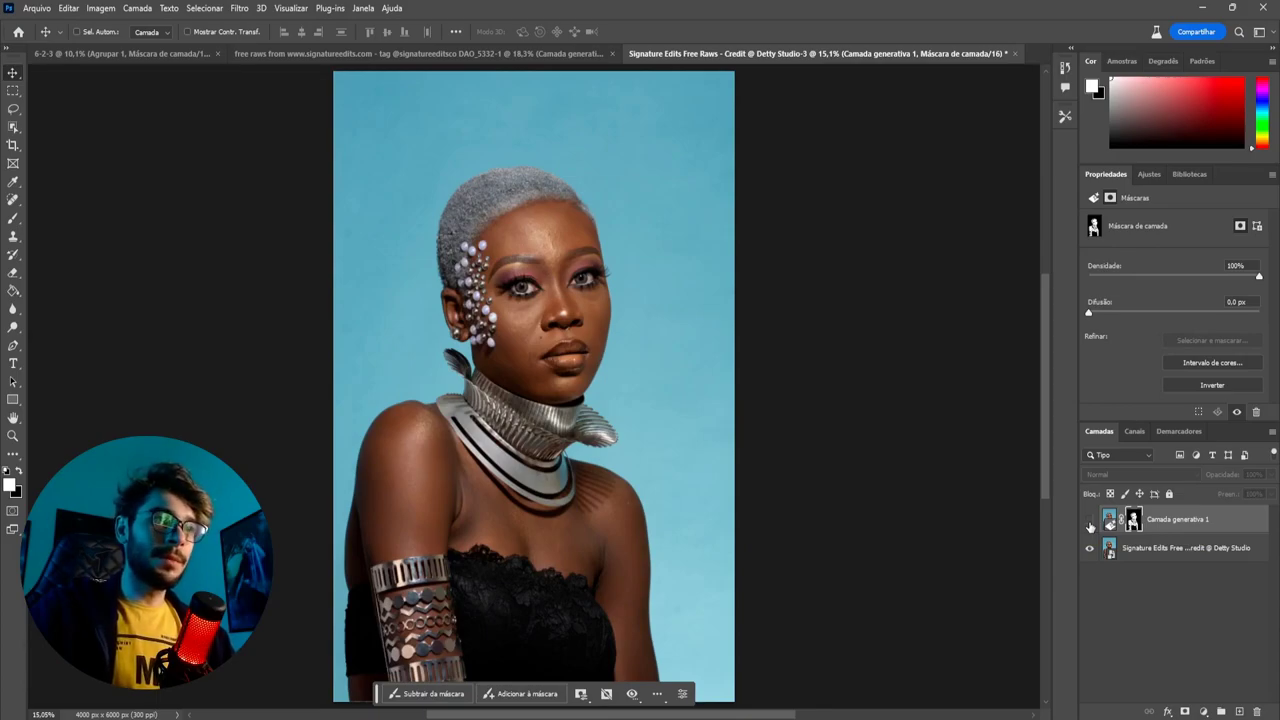
click(1090, 522)
click(1090, 522)
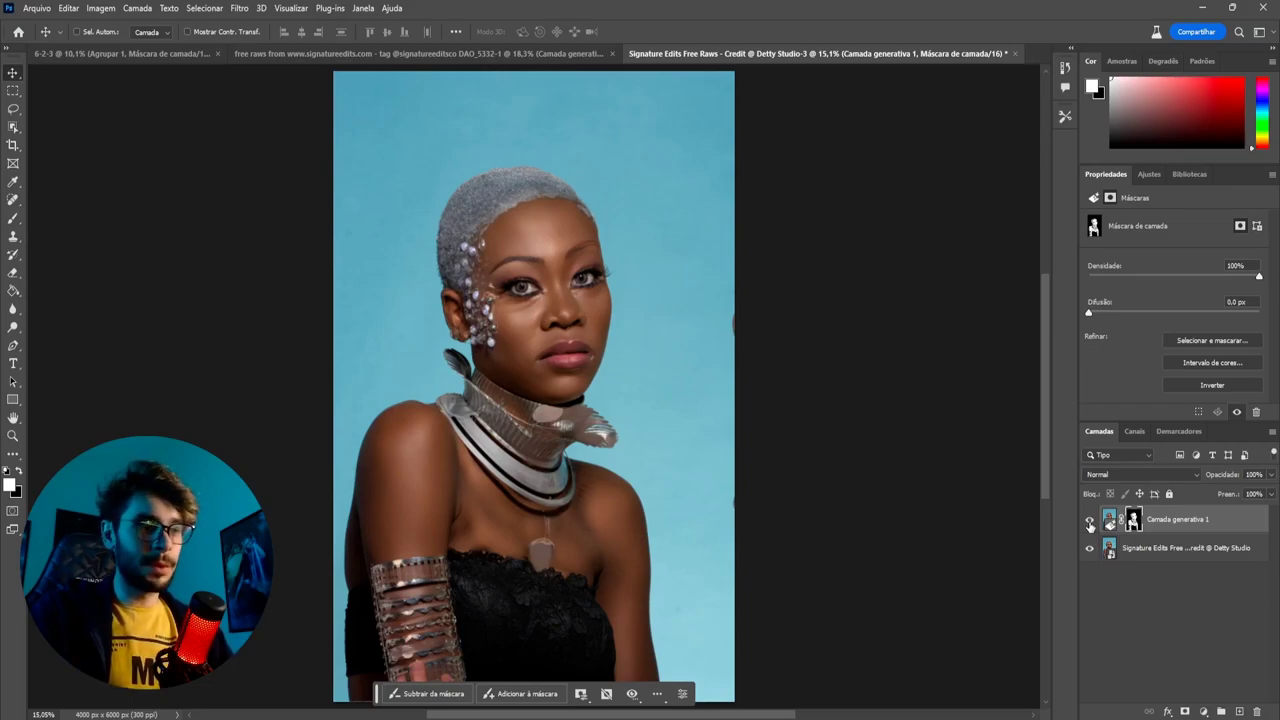
click(1188, 521)
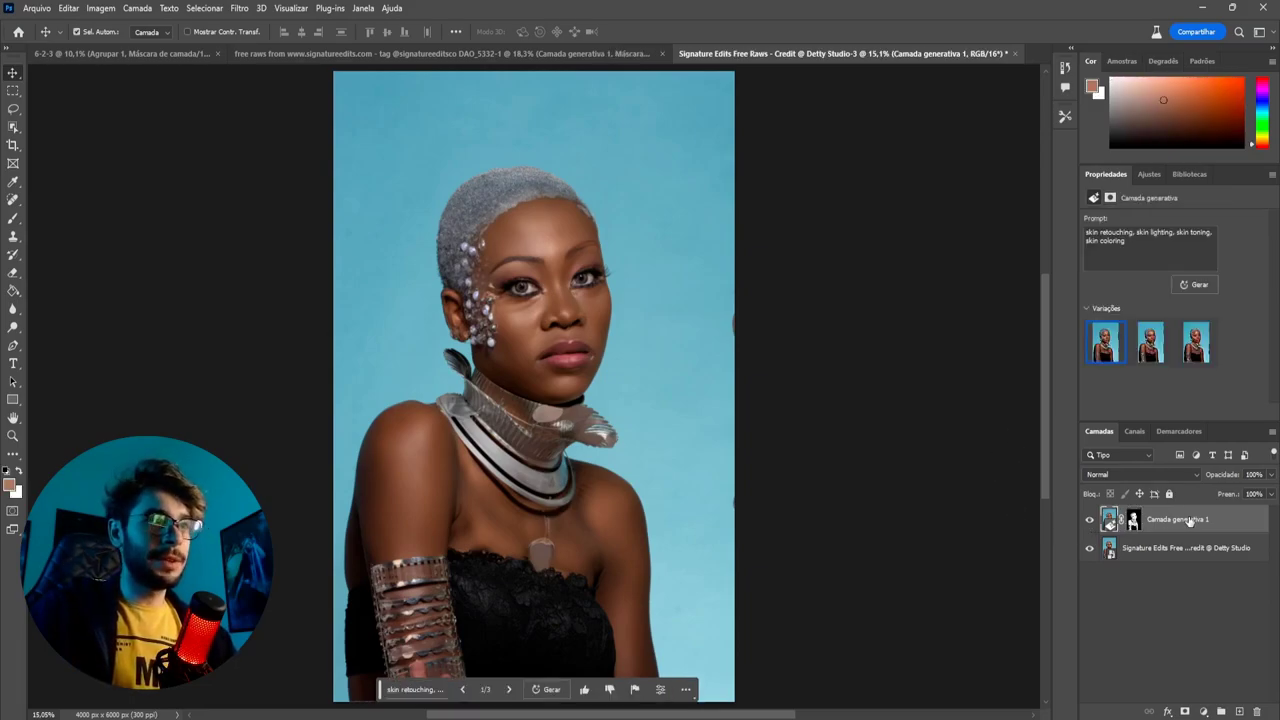
- Group the generative layer into Agrupar 1 and mask the retouch off the eyes, lips and jewels
key(ctrl+g)
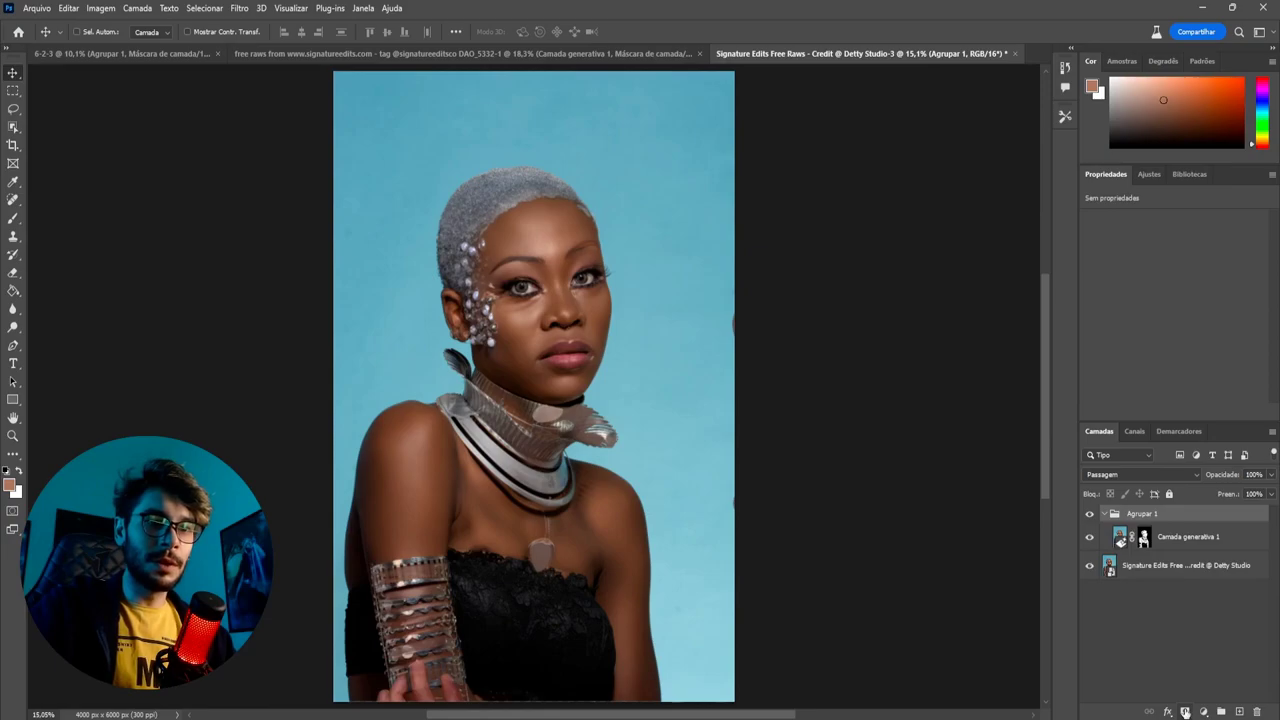
click(1185, 712)
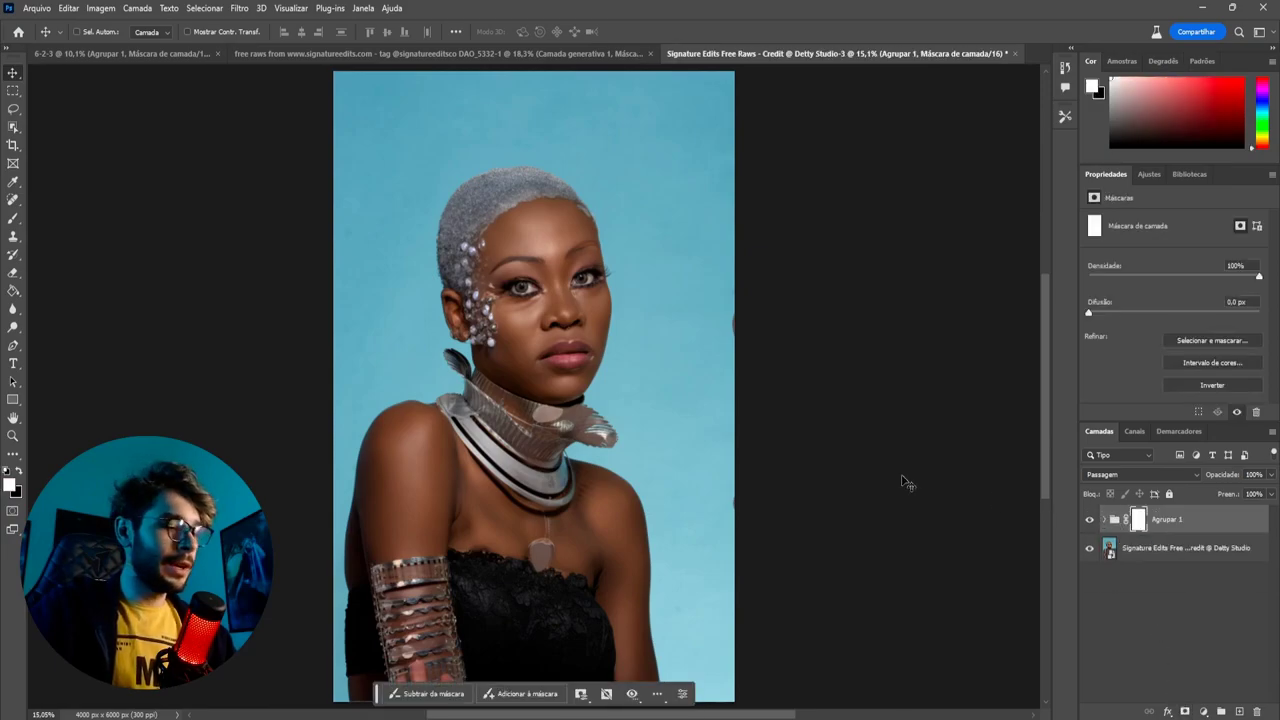
scroll(551, 258, up, 3)
scroll(545, 265, up, 2)
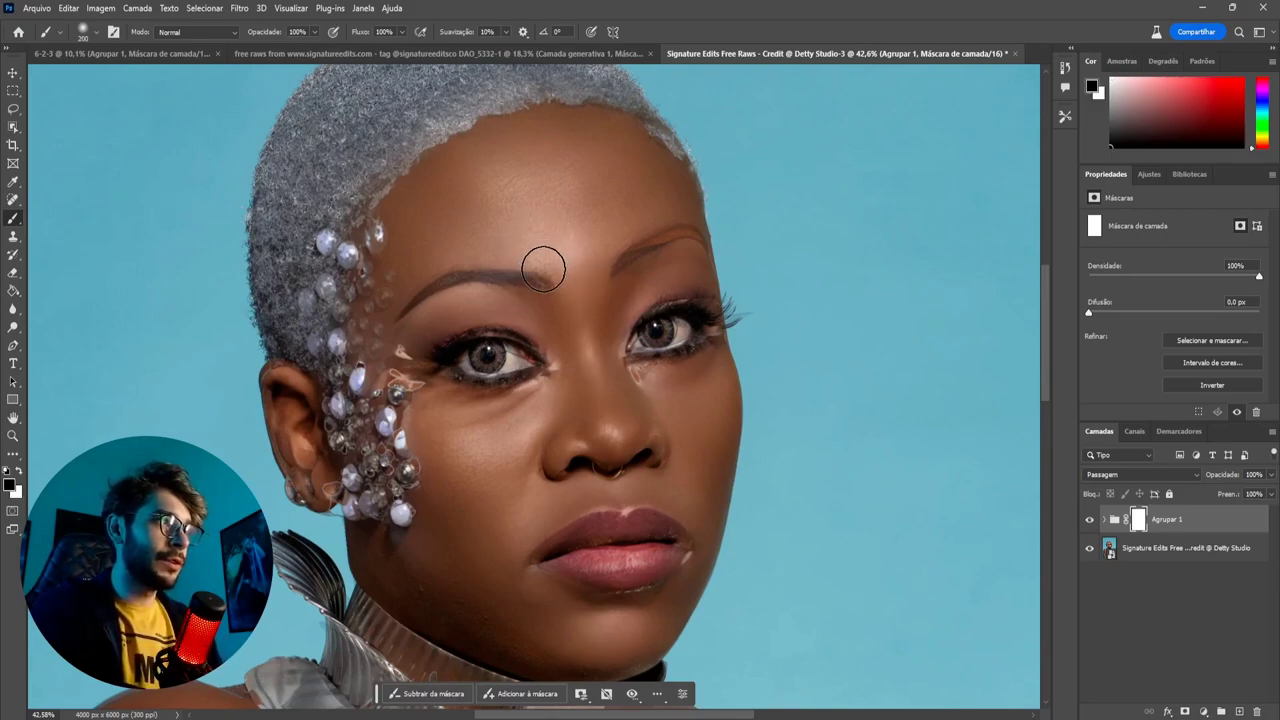
key(bracketright)
key(bracketright)
drag(465, 355, 690, 325)
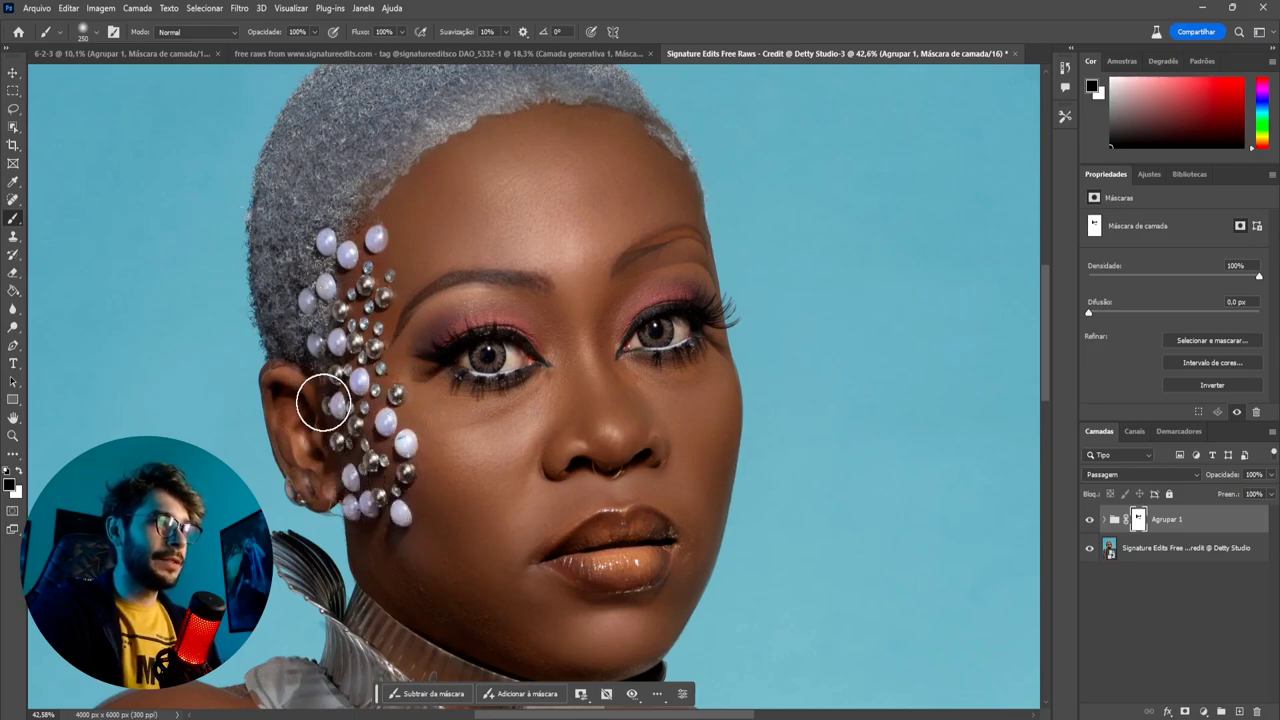
key(ctrl+0)
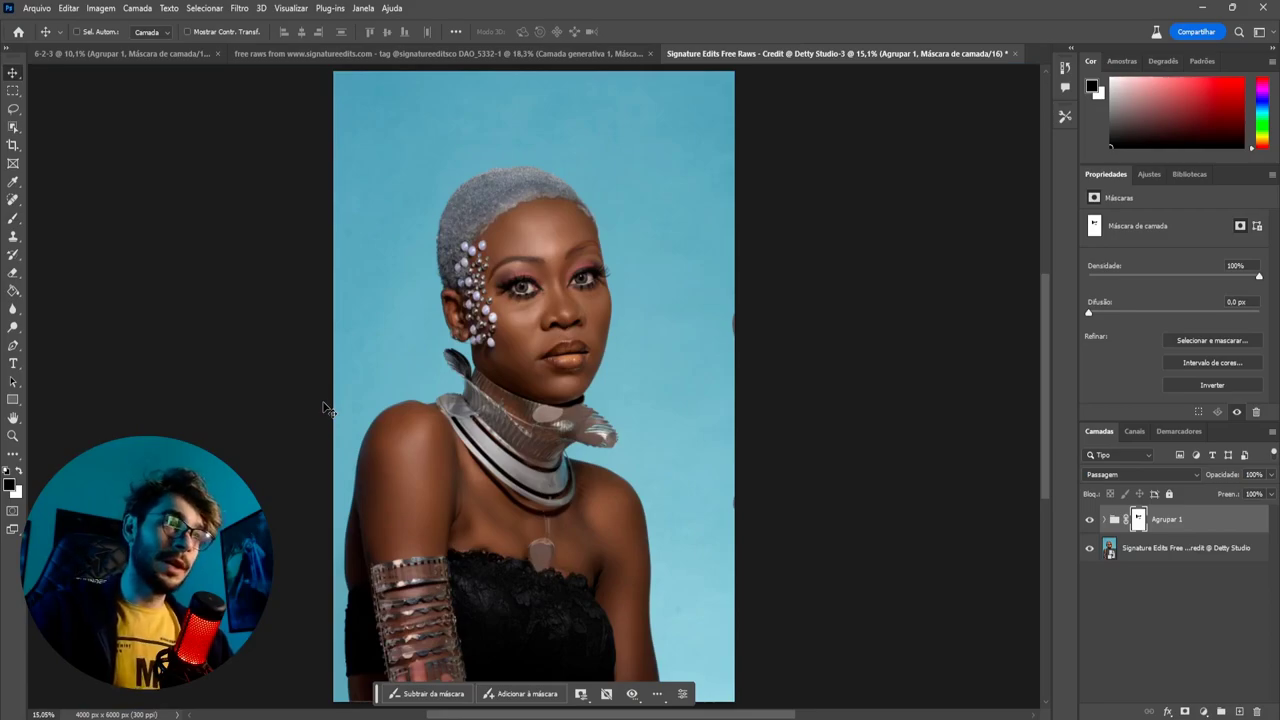
click(1089, 520)
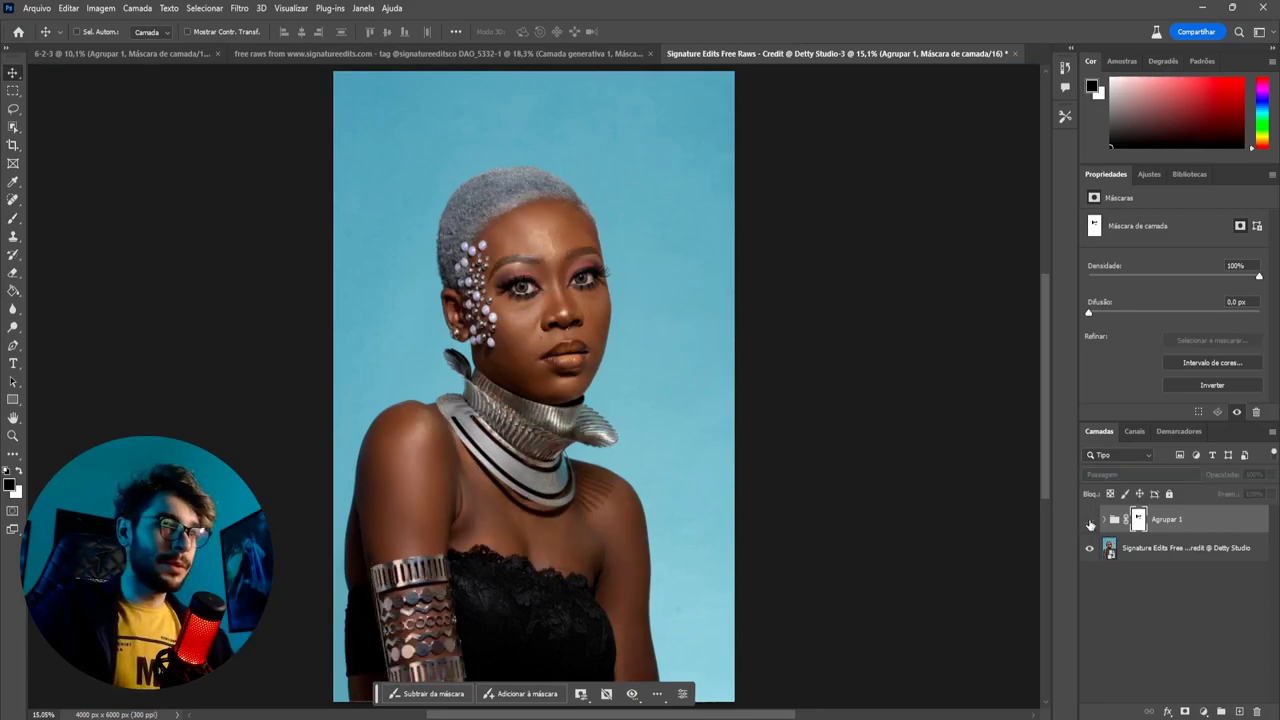
click(1090, 521)
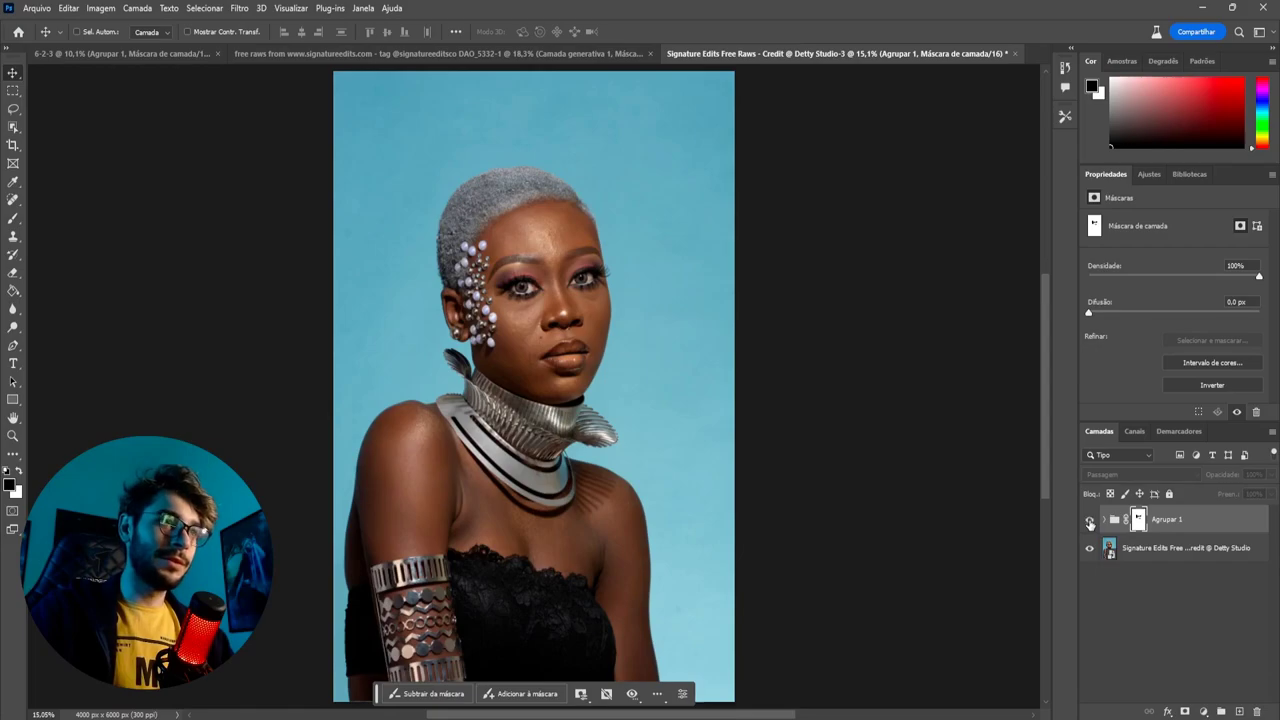
click(1090, 521)
click(1090, 521)
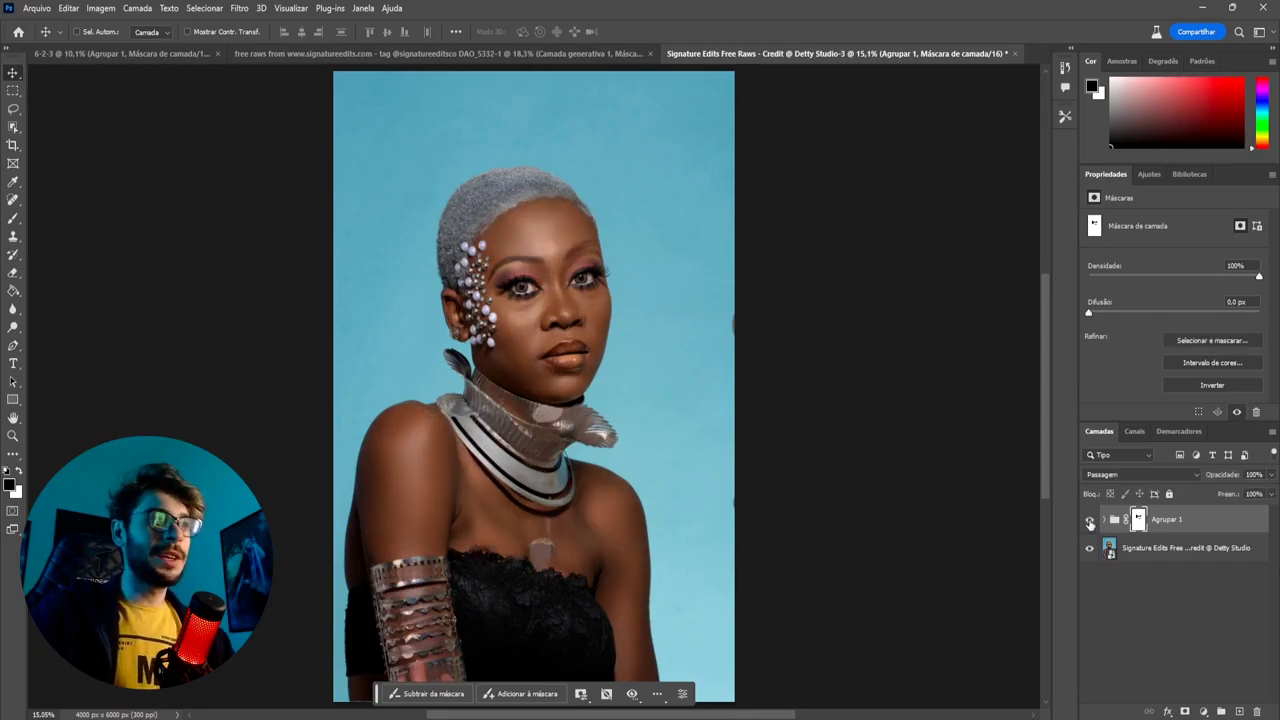